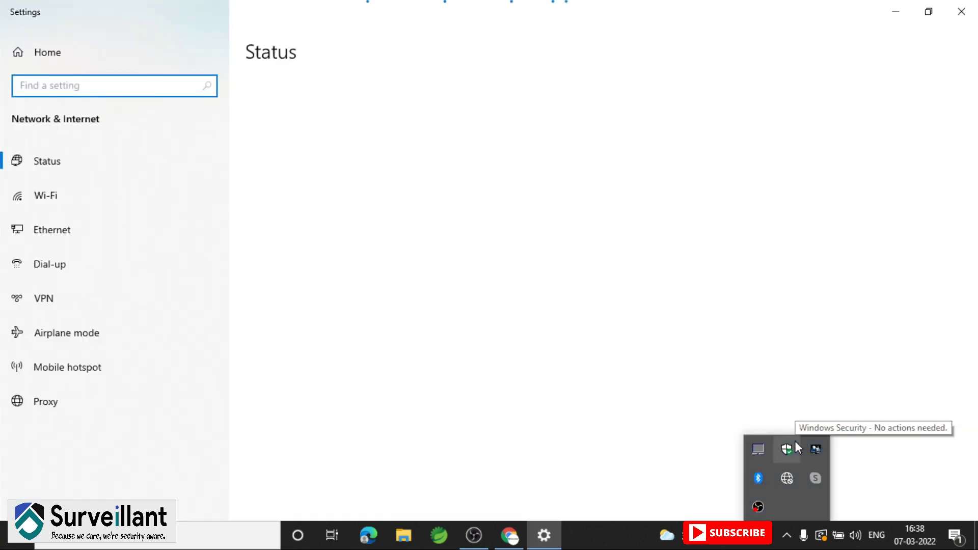
Go to the Ethernet page in Settings and open the Network and Sharing Center
click(60, 241)
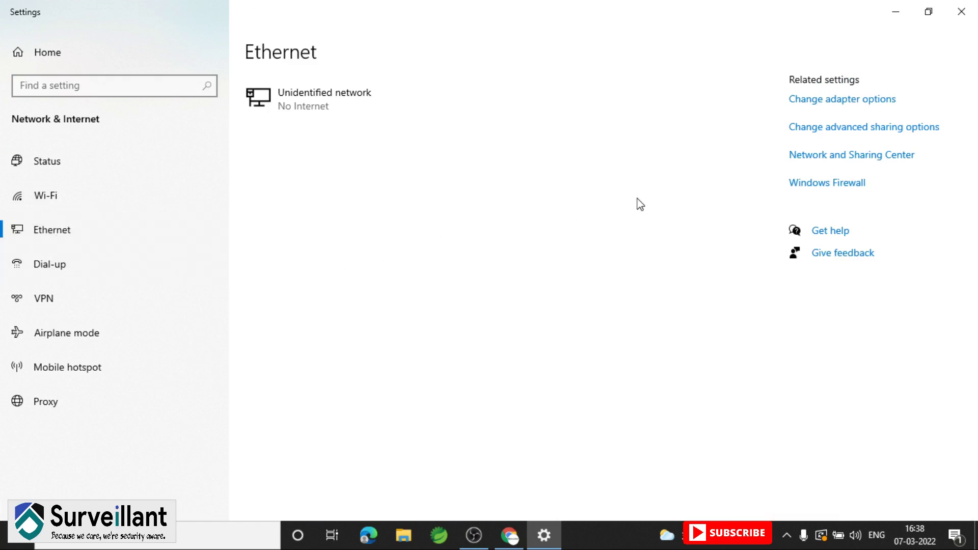
click(809, 156)
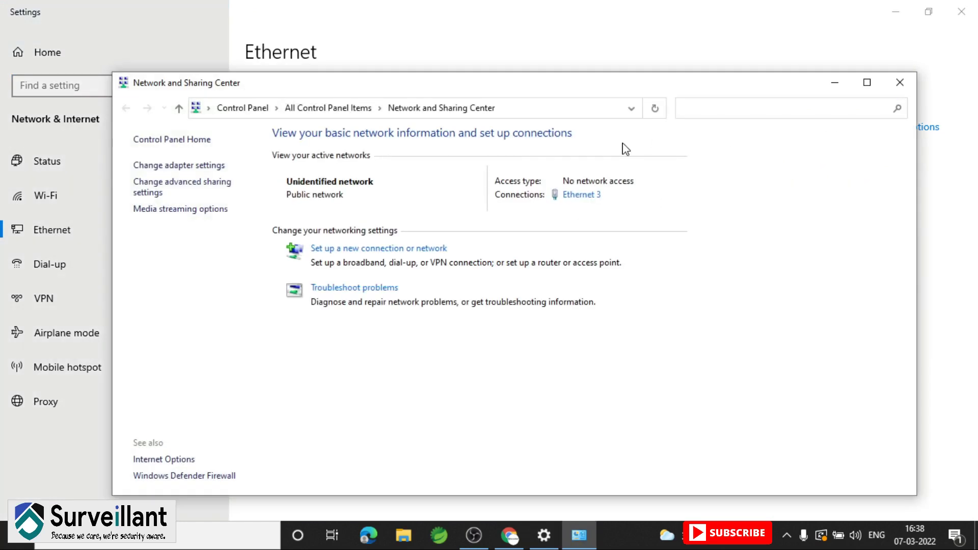
Give Ethernet 3 the static IPv4 address 192.168.0.10 with subnet mask 255.255.255.0
click(581, 200)
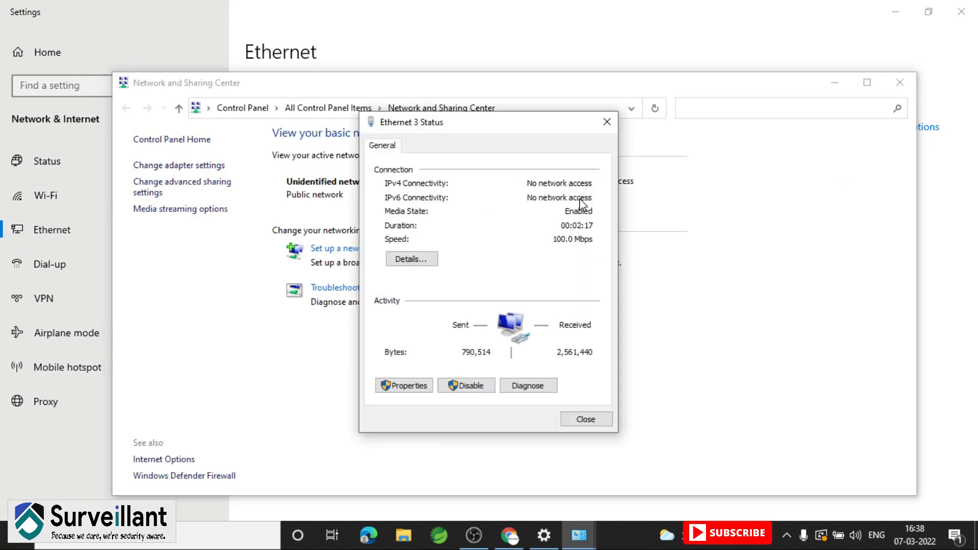
click(414, 388)
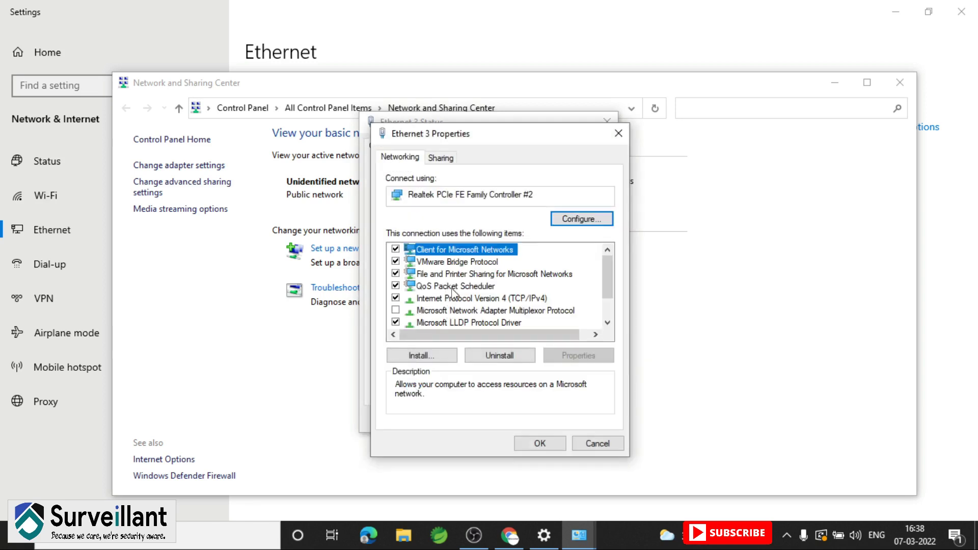
click(458, 301)
double_click(459, 300)
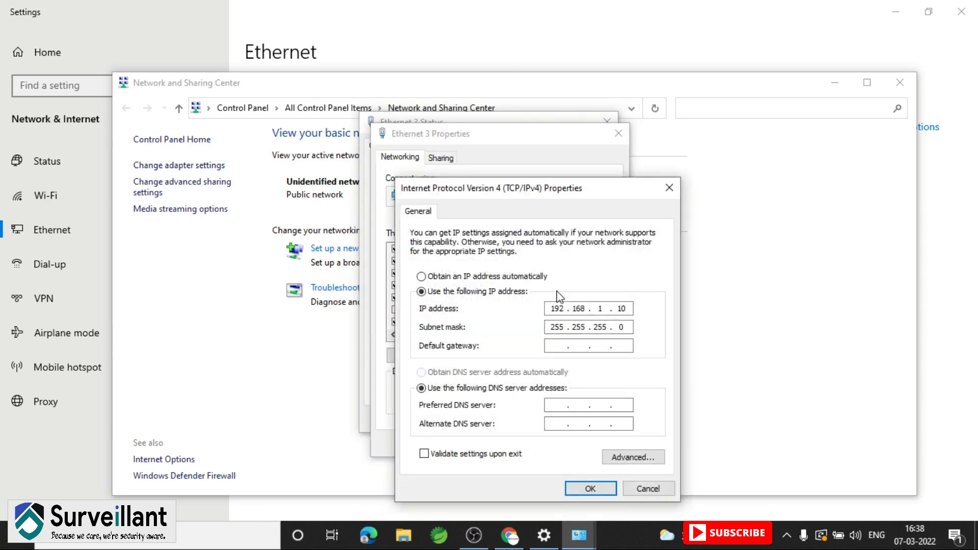
click(455, 278)
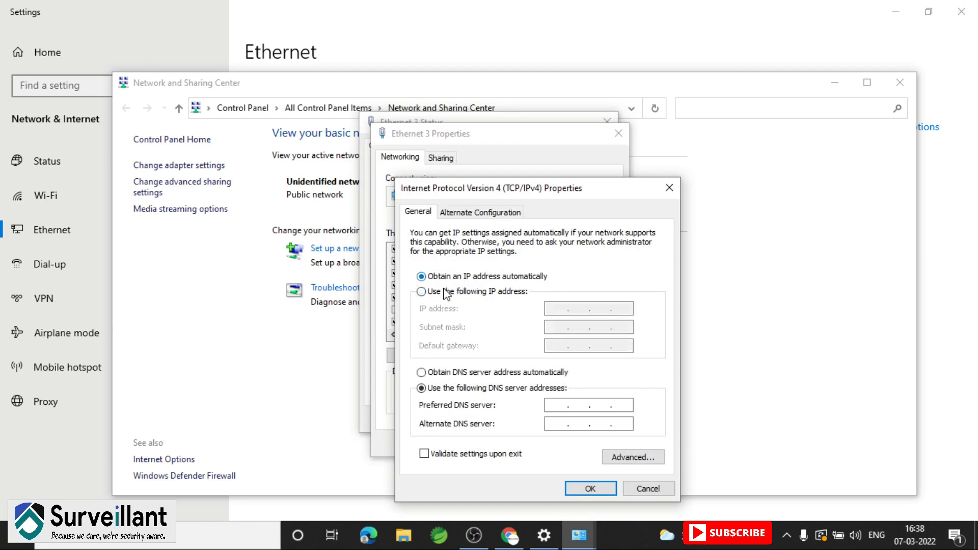
click(442, 292)
click(564, 310)
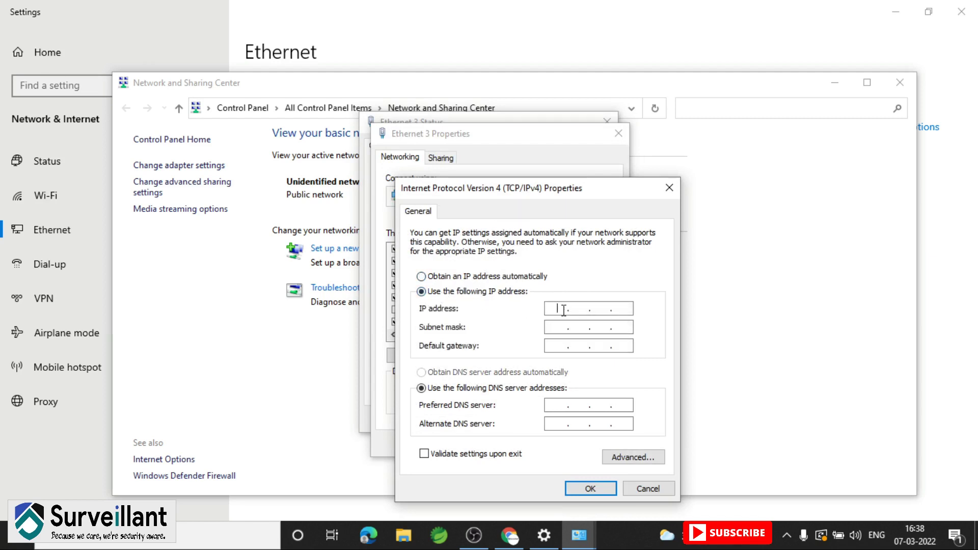
text(192 . 168 . 0 . 10)
click(564, 326)
click(593, 490)
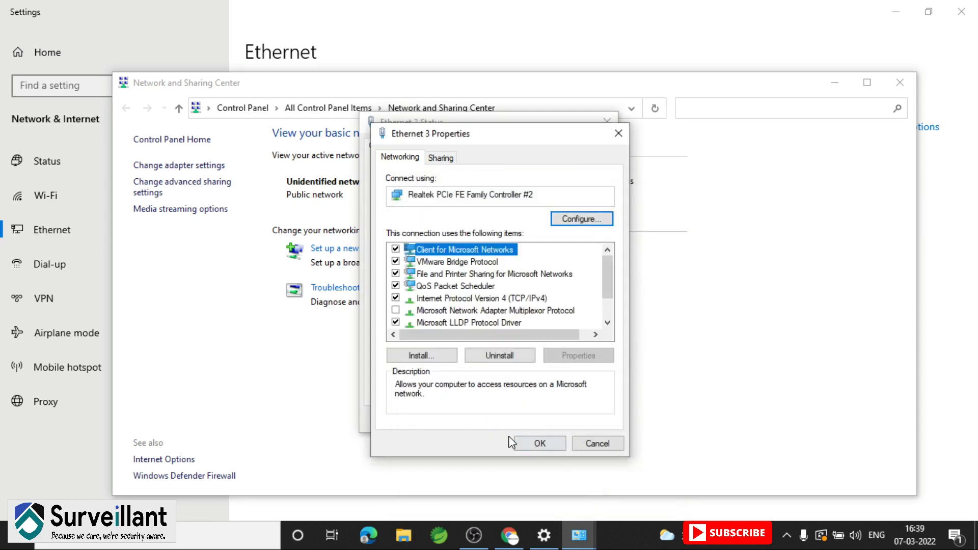
Confirm the adapter properties and close the status, Network and Sharing Center and Settings windows
click(531, 442)
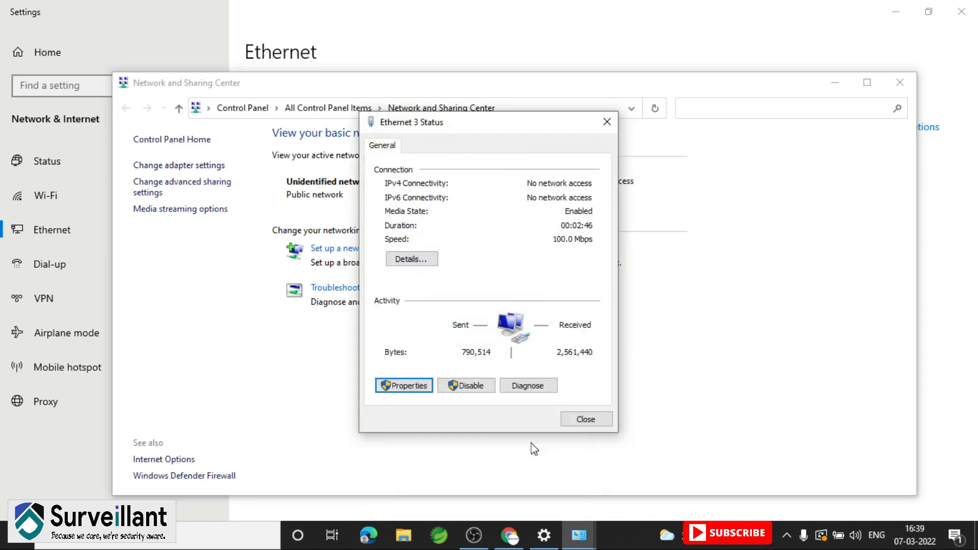
click(579, 421)
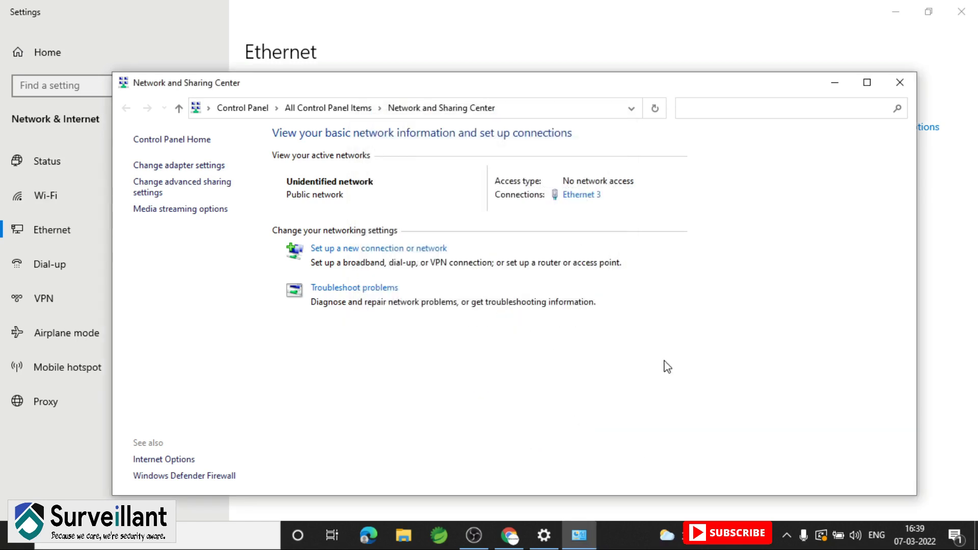
click(900, 84)
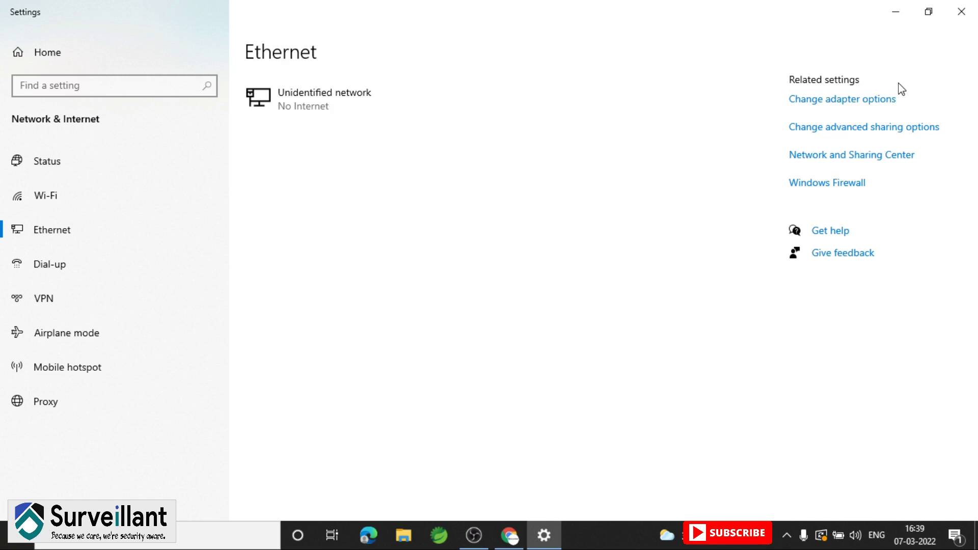
click(962, 14)
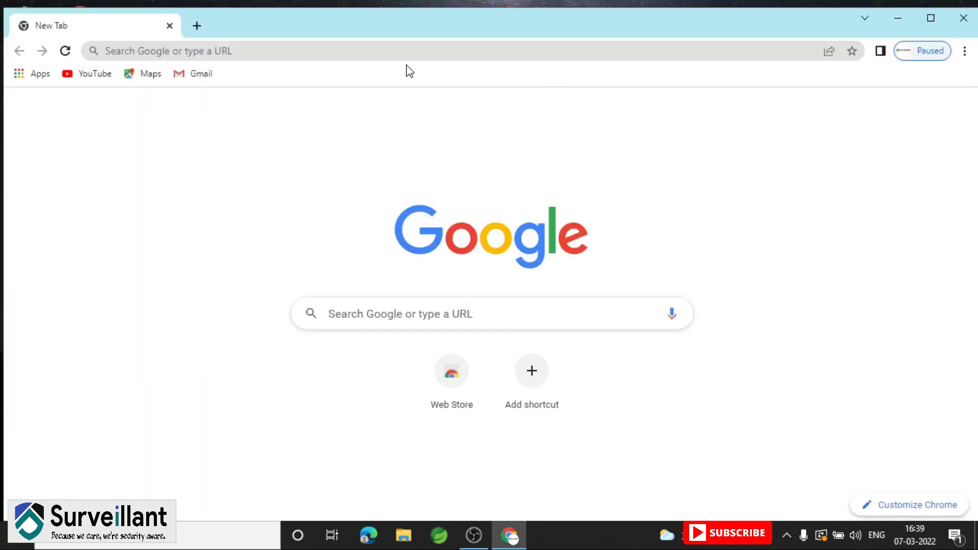
Browse to 192.168.0.254 in a new tab and proceed past the certificate privacy warning
click(197, 25)
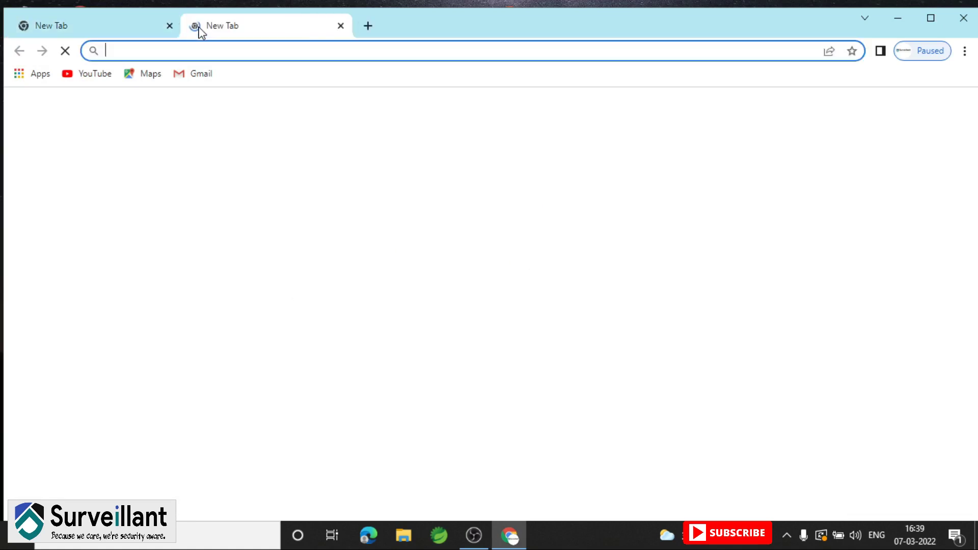
click(170, 25)
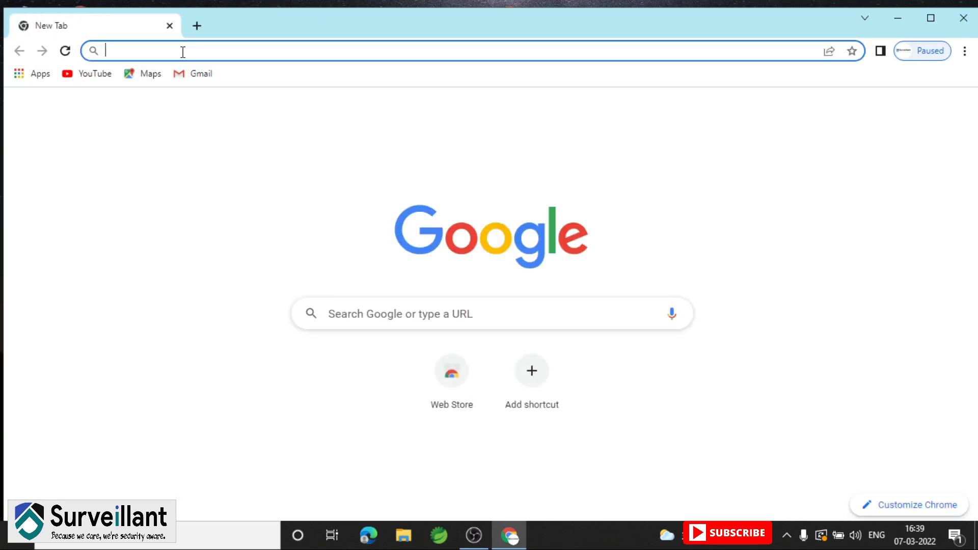
text(19)
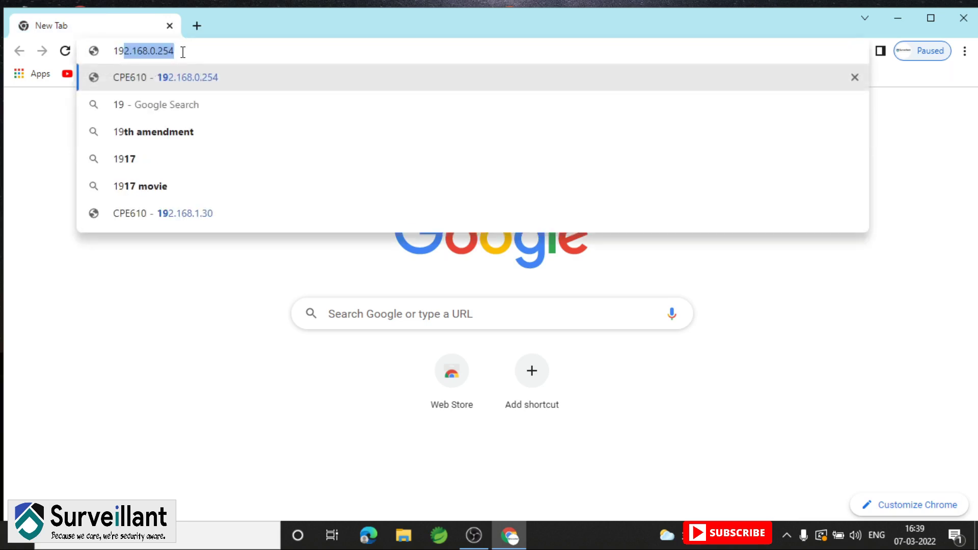
text(2.)
key(Right)
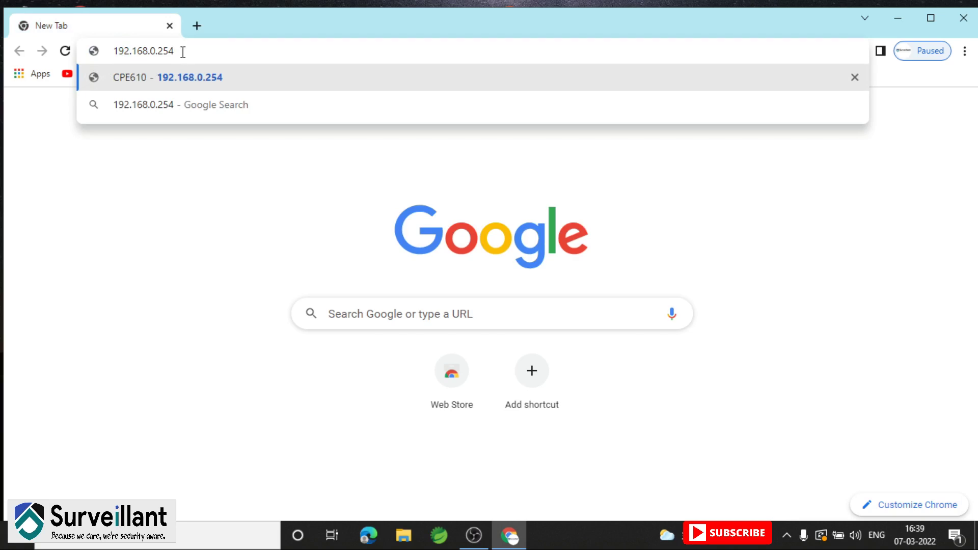
key(Return)
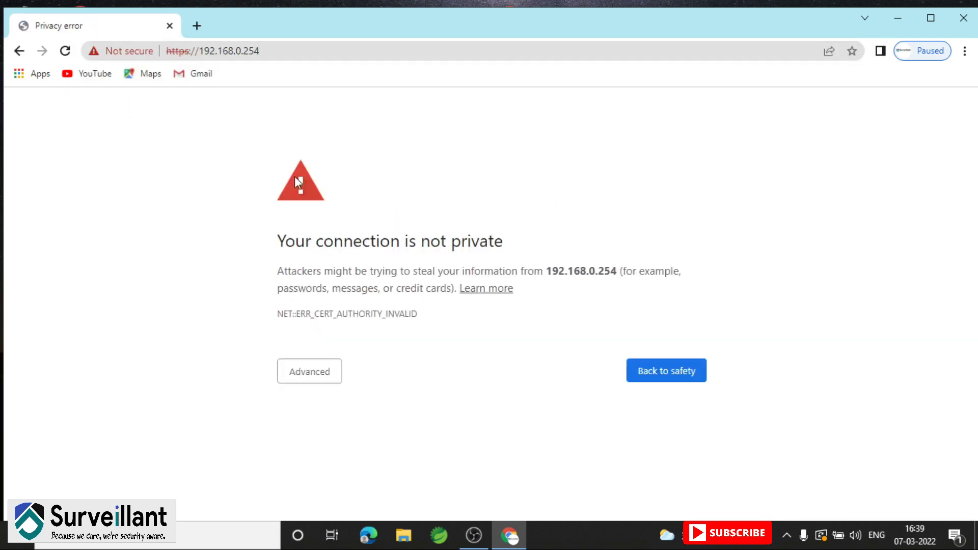
click(297, 373)
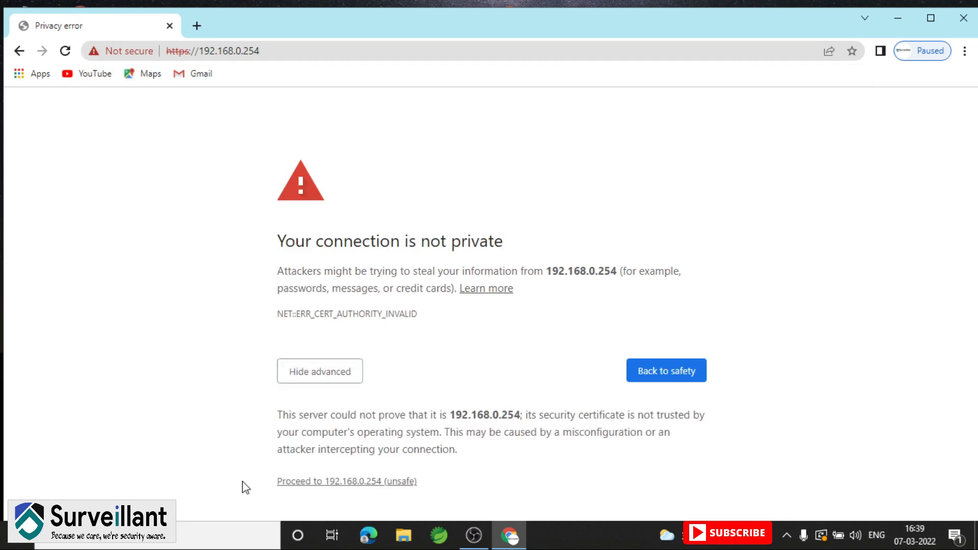
click(336, 483)
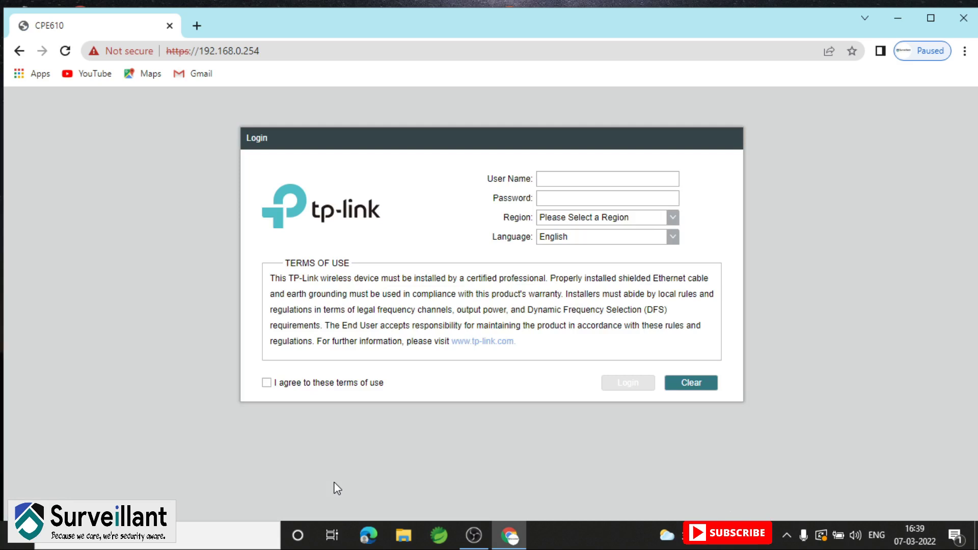
Enter the administrator user name and password on the CPE610 login page
click(550, 181)
text(admin)
drag(566, 180, 539, 187)
click(552, 199)
text(a)
Choose India as the region, accept the terms of use, and log in
click(675, 217)
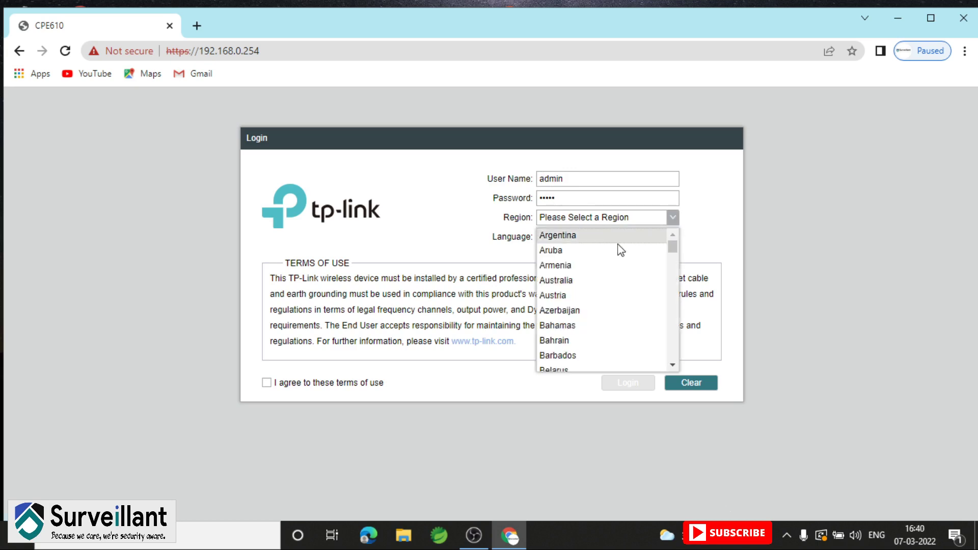
drag(673, 248, 672, 285)
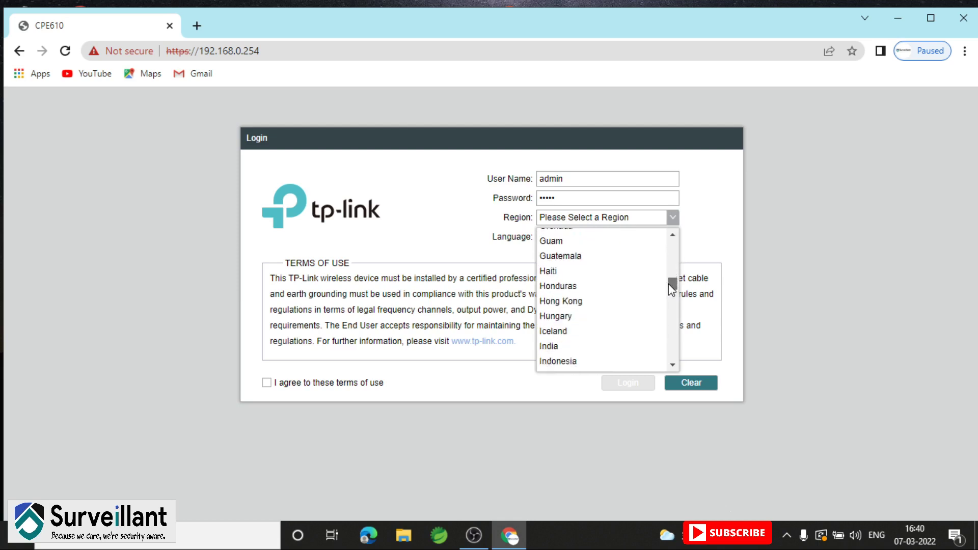
click(553, 349)
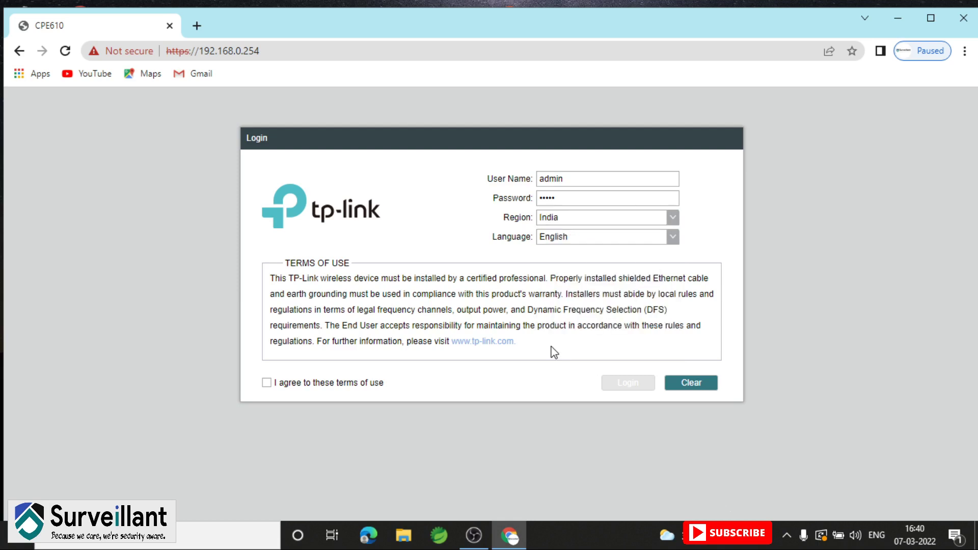
click(267, 385)
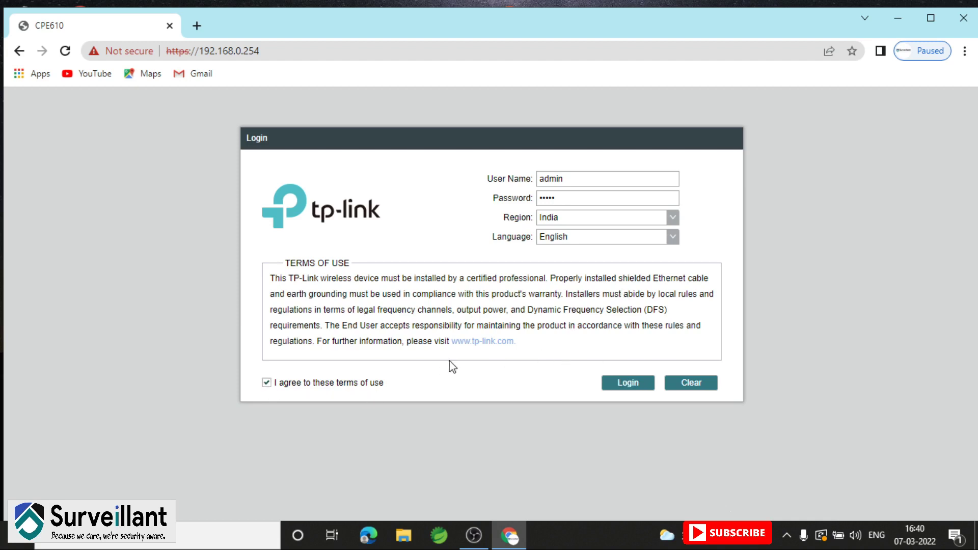
click(620, 386)
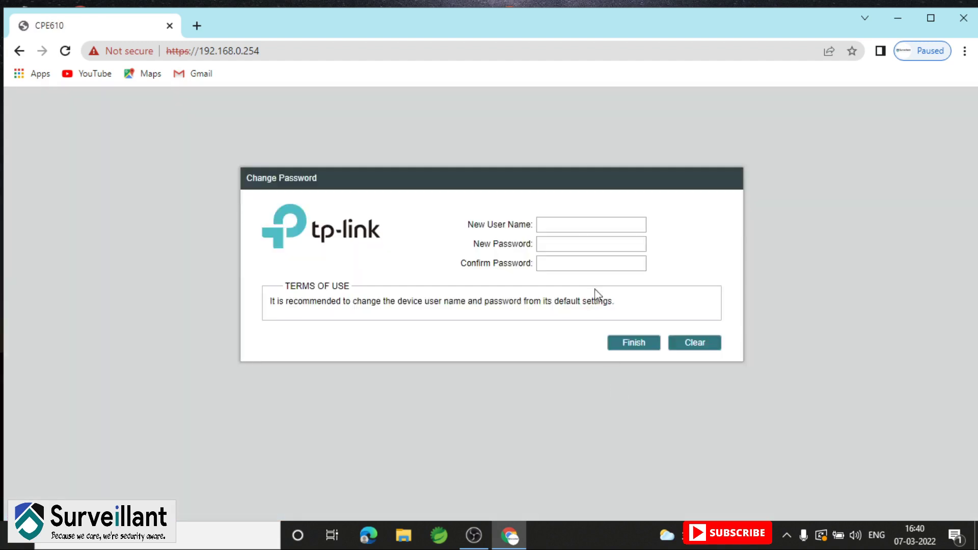
Enter a new user name and a confirmed new password, then finish the Change Password form
click(575, 225)
text(admin)
click(567, 263)
click(630, 349)
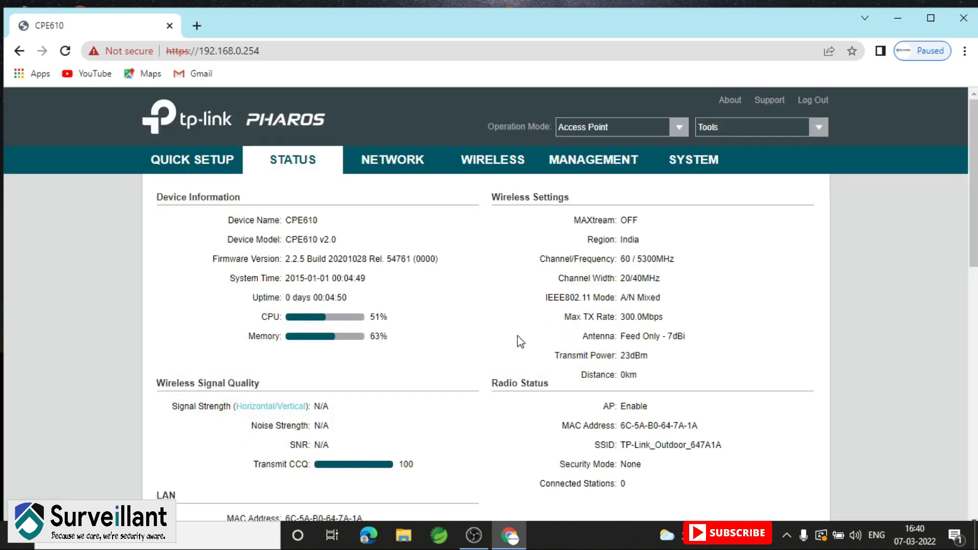
Start Quick Setup and continue with Access Point as the operation mode
click(201, 162)
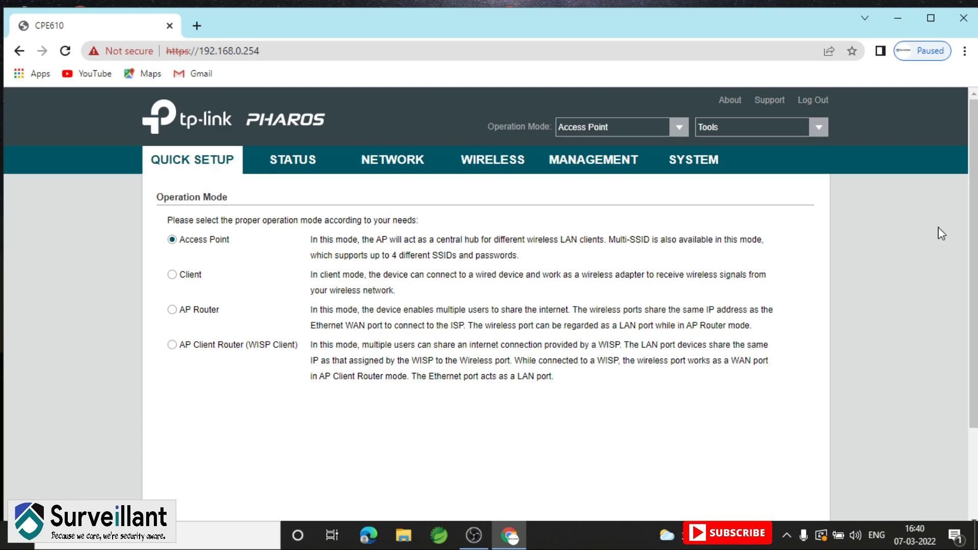
scroll(973, 220, down, 1)
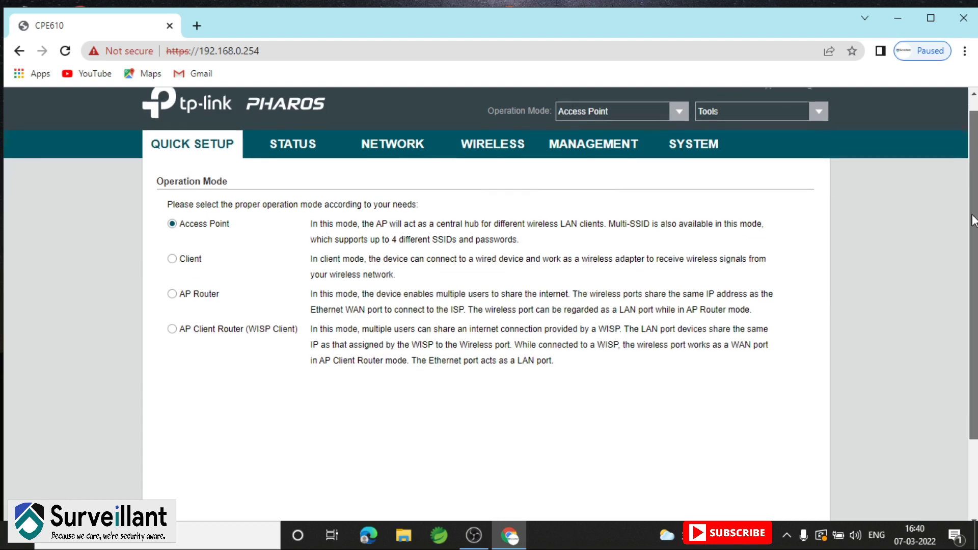
scroll(973, 220, down, 2)
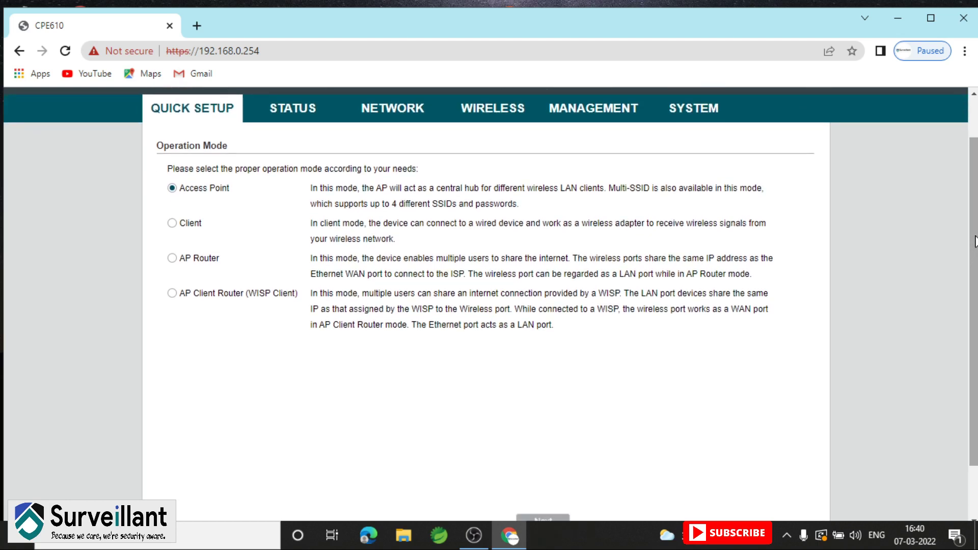
drag(975, 241, 976, 291)
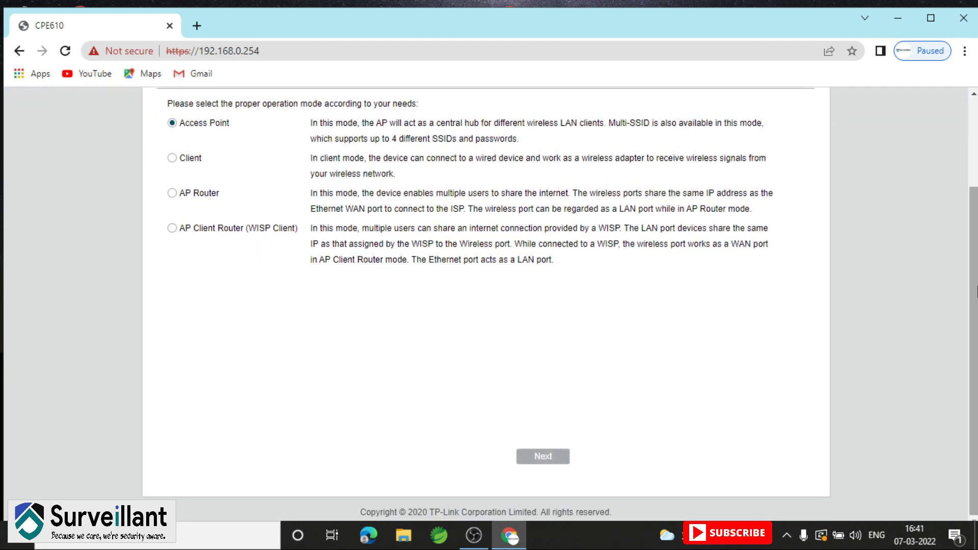
click(561, 458)
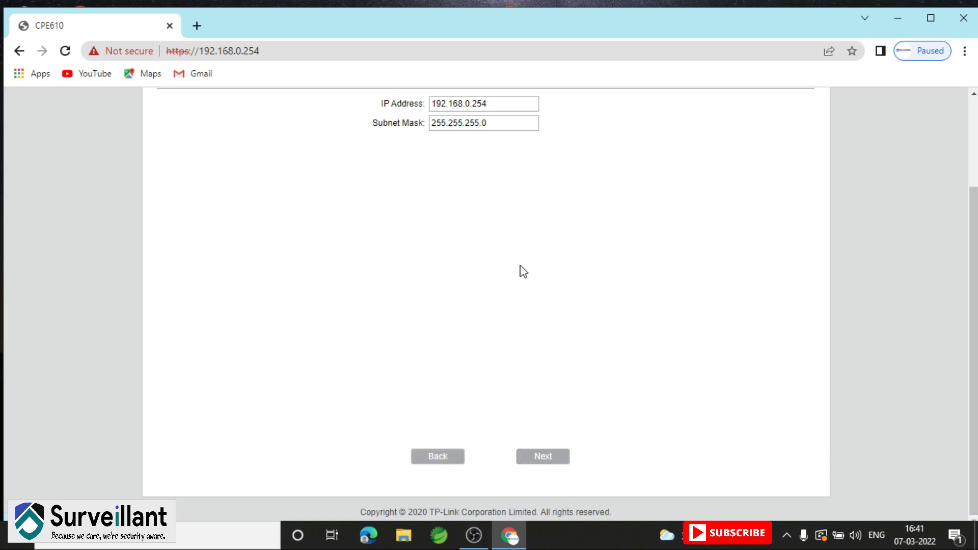
Change the LAN IP address to 192.168.1.30, keep mask 255.255.255.0, and continue
click(498, 103)
key(BackSpace)
key(BackSpace)
key(BackSpace)
key(BackSpace)
text(1.3)
click(974, 167)
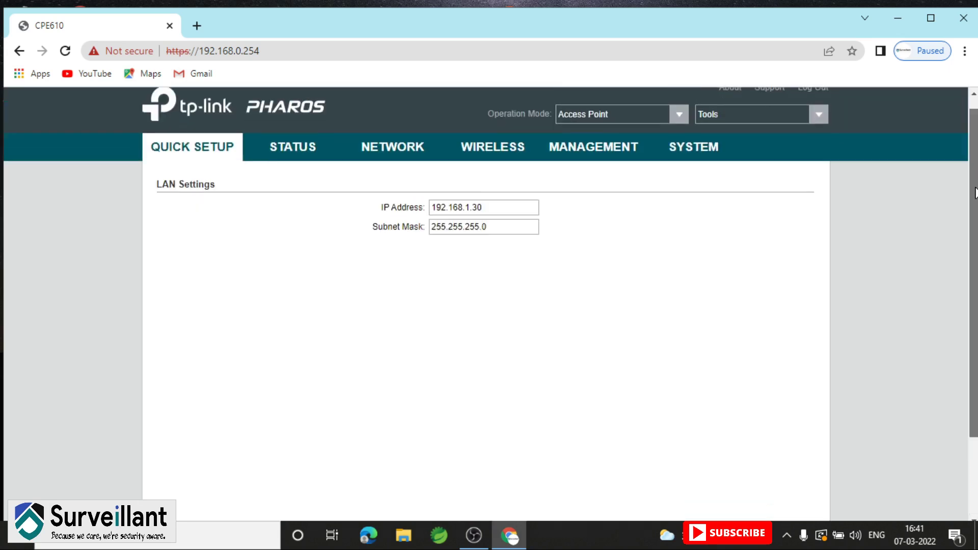
scroll(974, 193, down, 1)
scroll(975, 225, down, 1)
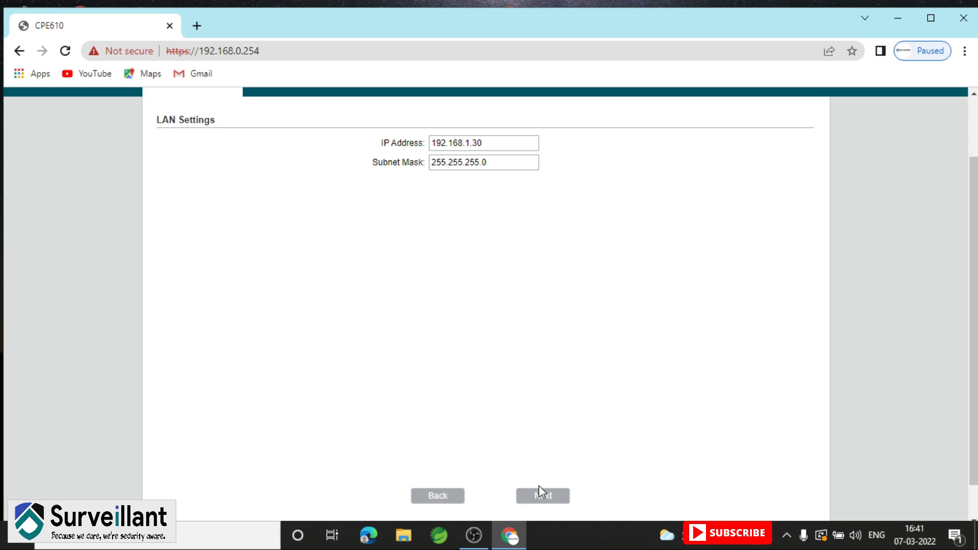
click(556, 500)
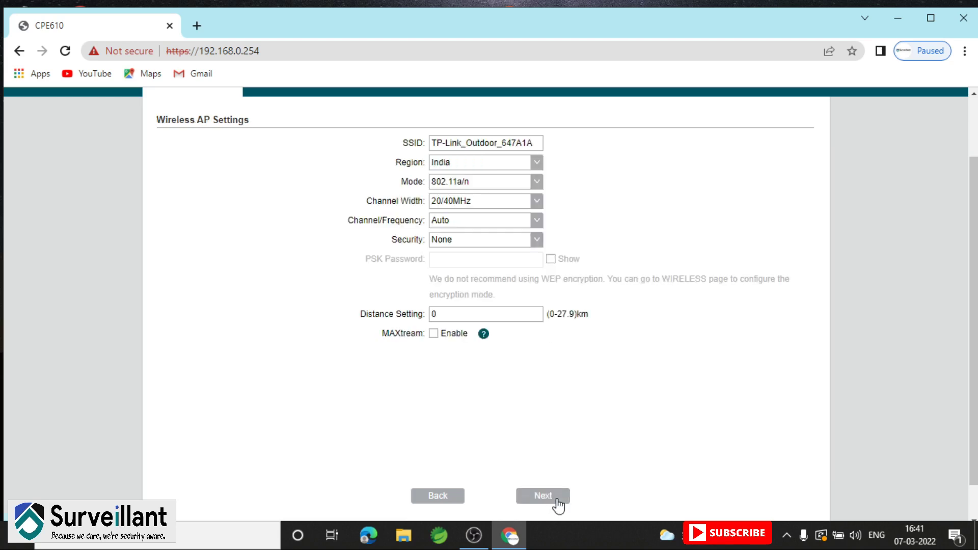
Replace the default SSID and choose WPA-PSK / WPA2-PSK security with a PSK password
click(539, 143)
key(BackSpace)
key(BackSpace)
key(BackSpace)
key(BackSpace)
key(BackSpace)
key(BackSpace)
key(BackSpace)
key(BackSpace)
key(BackSpace)
key(BackSpace)
key(BackSpace)
key(BackSpace)
key(BackSpace)
key(BackSpace)
key(BackSpace)
key(BackSpace)
key(BackSpace)
key(BackSpace)
key(BackSpace)
key(BackSpace)
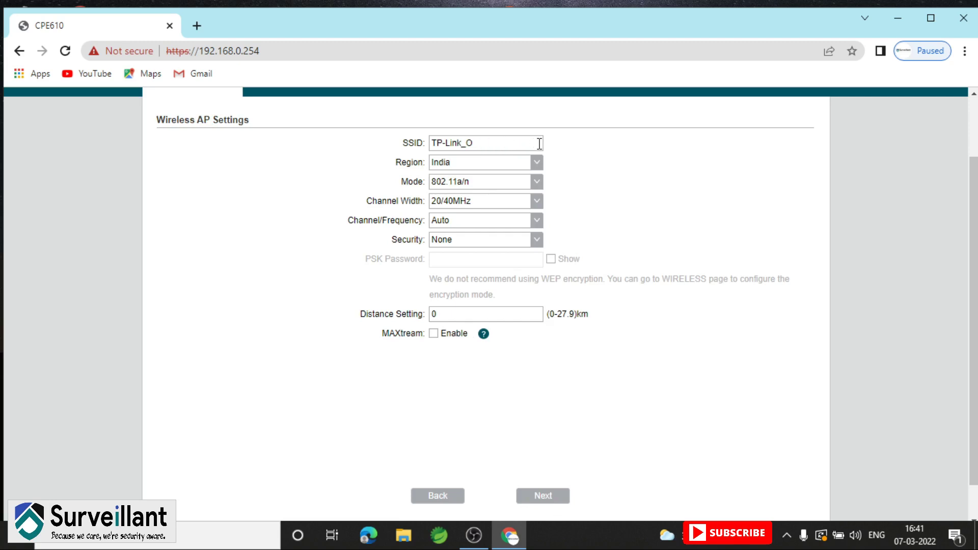
text(Surveillant)
click(537, 242)
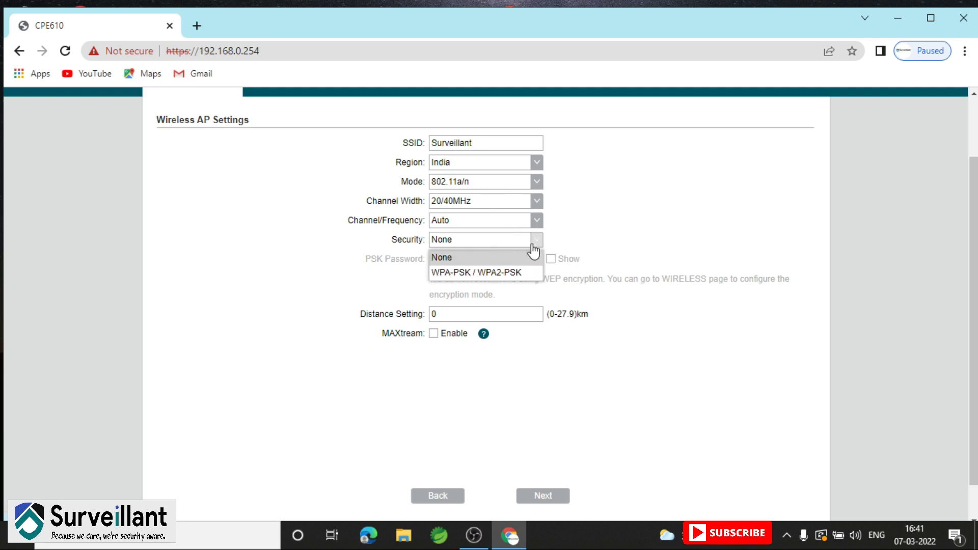
click(522, 276)
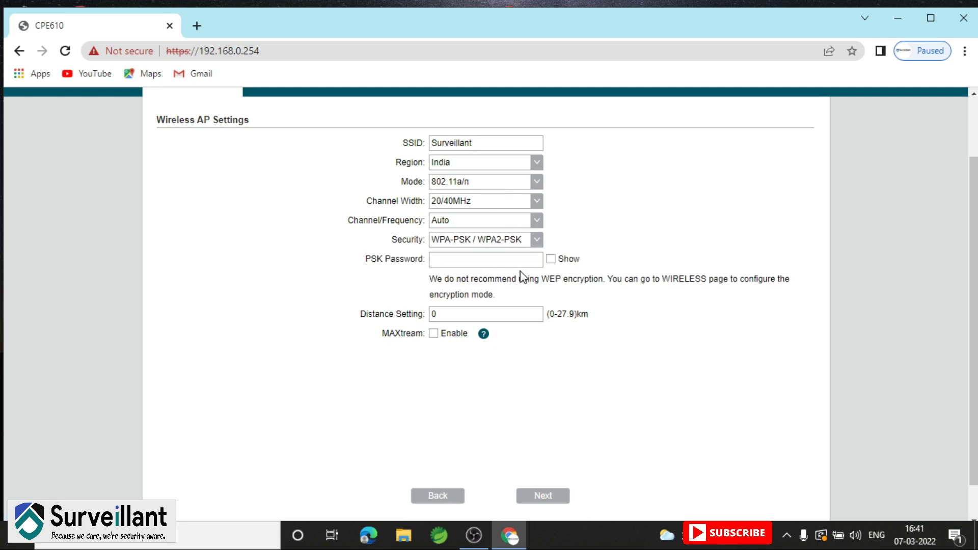
click(494, 261)
text(*****)
key(BackSpace)
key(BackSpace)
key(BackSpace)
key(BackSpace)
key(BackSpace)
text(********)
Set the distance to 5 km and complete the SSID as Surveillant1
click(472, 314)
key(BackSpace)
text(6)
key(BackSpace)
text(5)
click(477, 144)
text(1)
Enable MAXtream, review the summary, and apply the quick setup
click(435, 335)
click(552, 500)
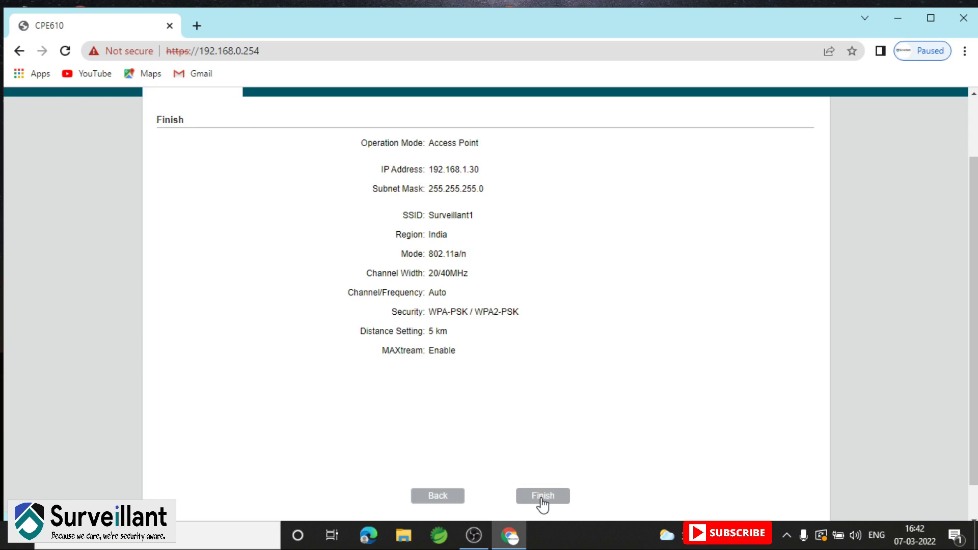
click(543, 498)
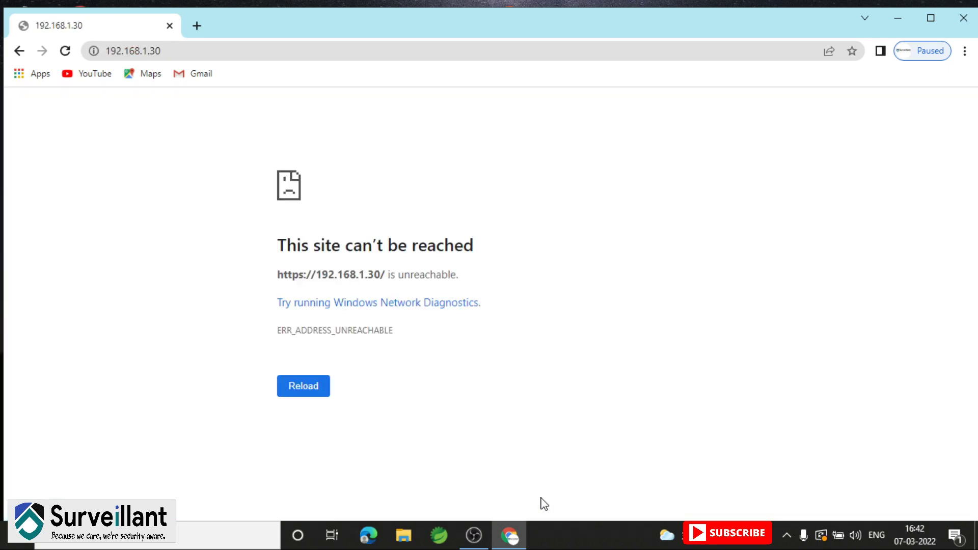
Reload the unreachable 192.168.1.30 page, then open Network & Internet settings from the tray
click(304, 387)
click(786, 536)
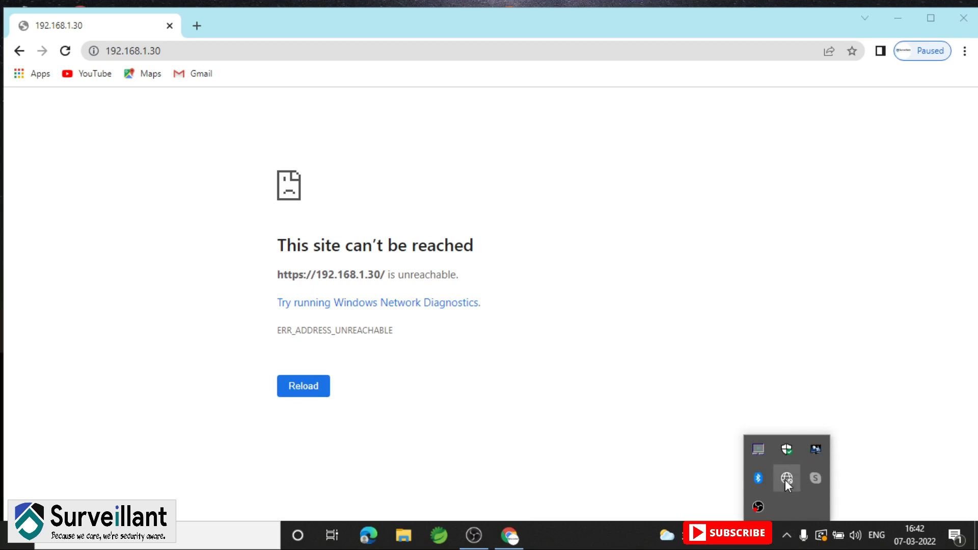
click(787, 479)
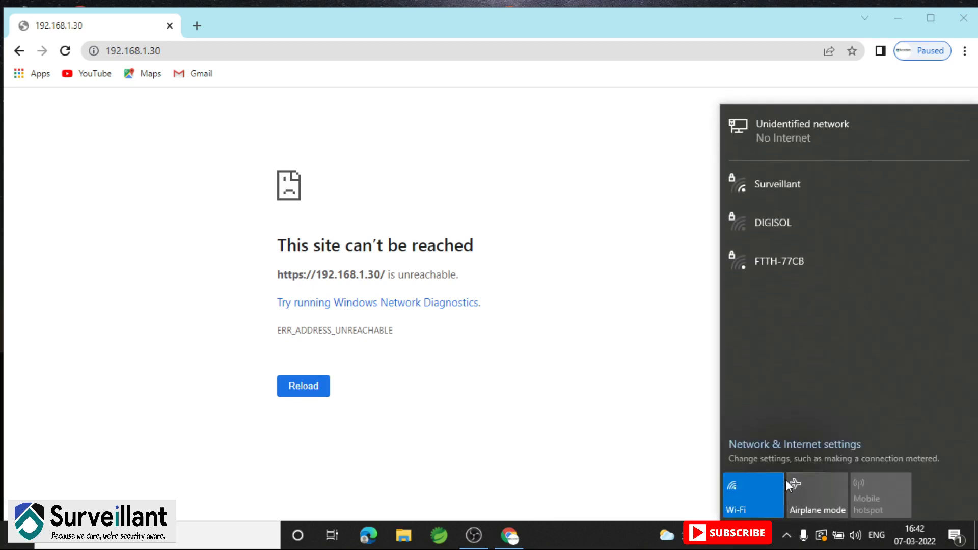
click(773, 452)
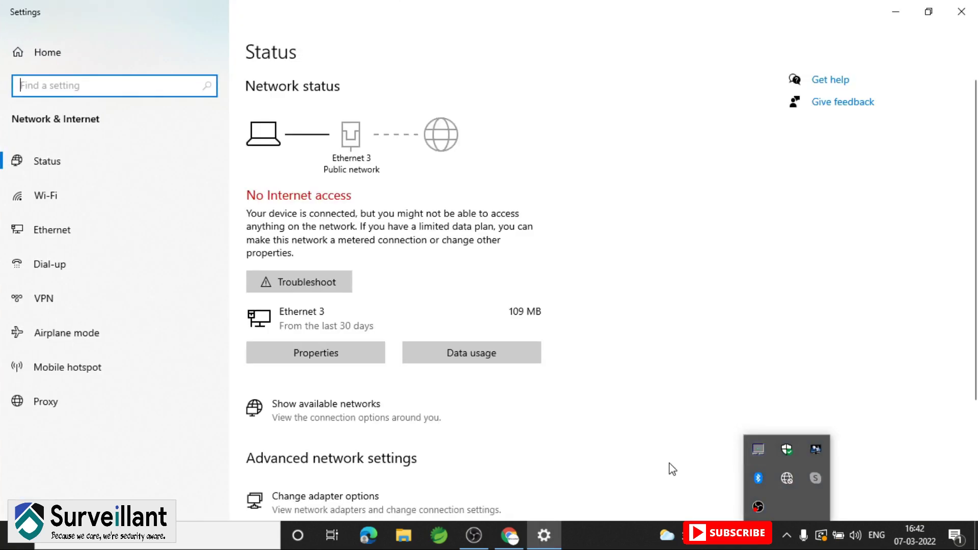
Change Ethernet 3's static IPv4 address to 192.168.1.10 in its adapter properties and confirm
click(75, 237)
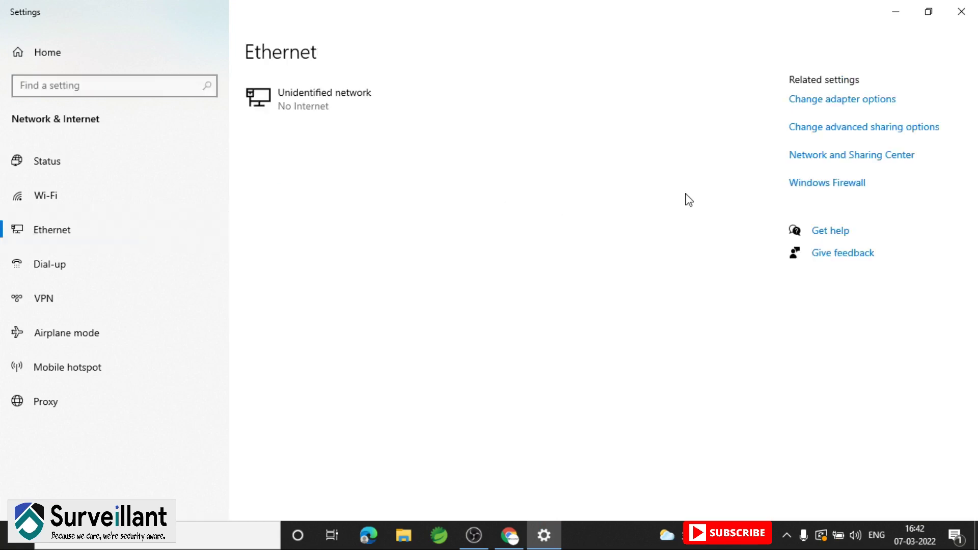
click(824, 159)
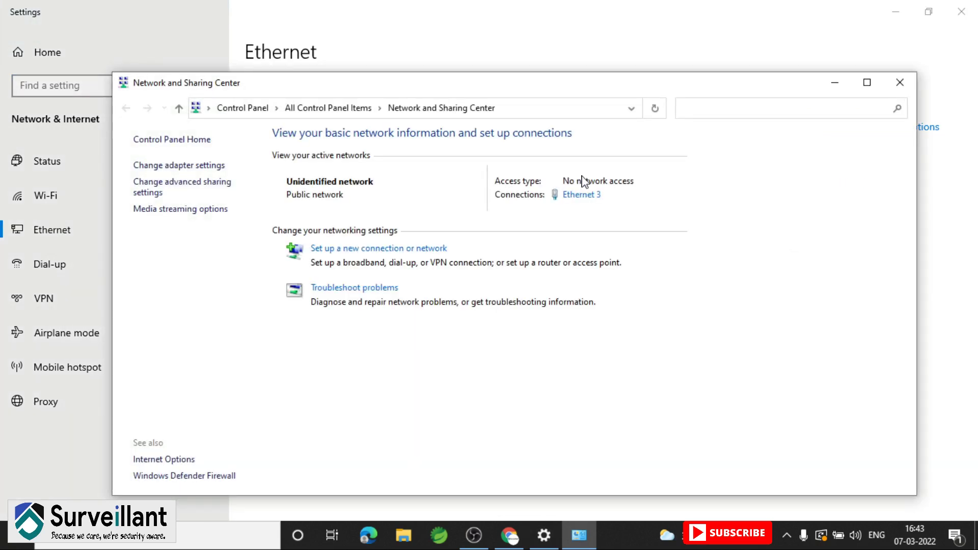
click(580, 194)
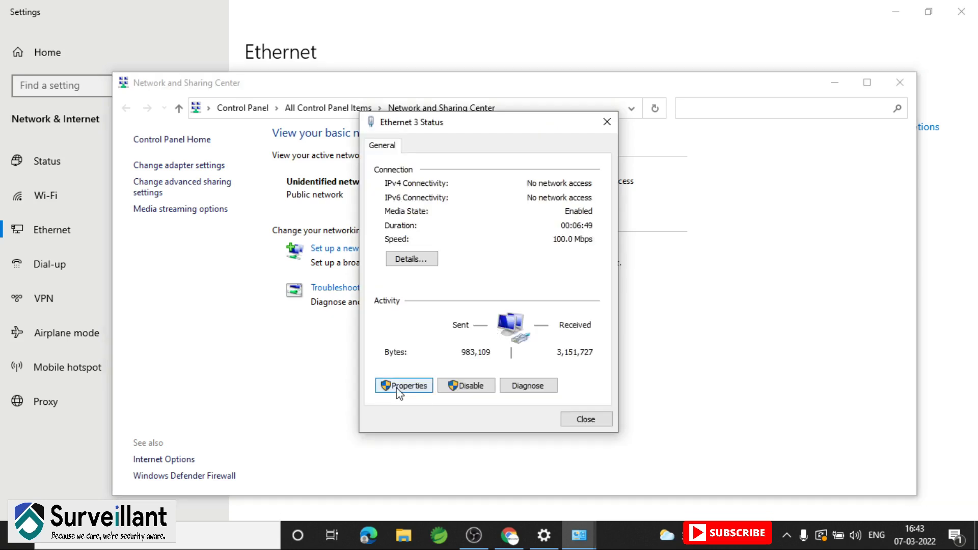
click(398, 387)
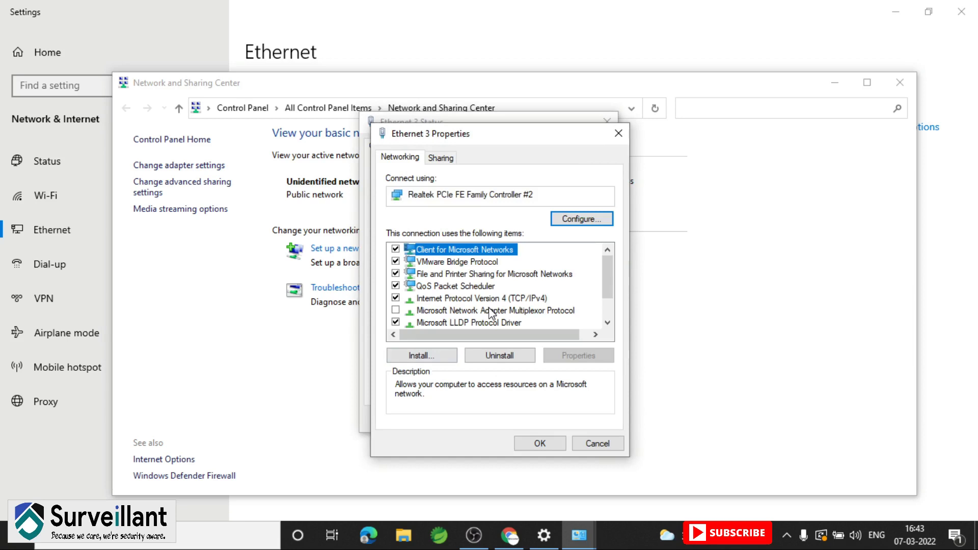
double_click(490, 299)
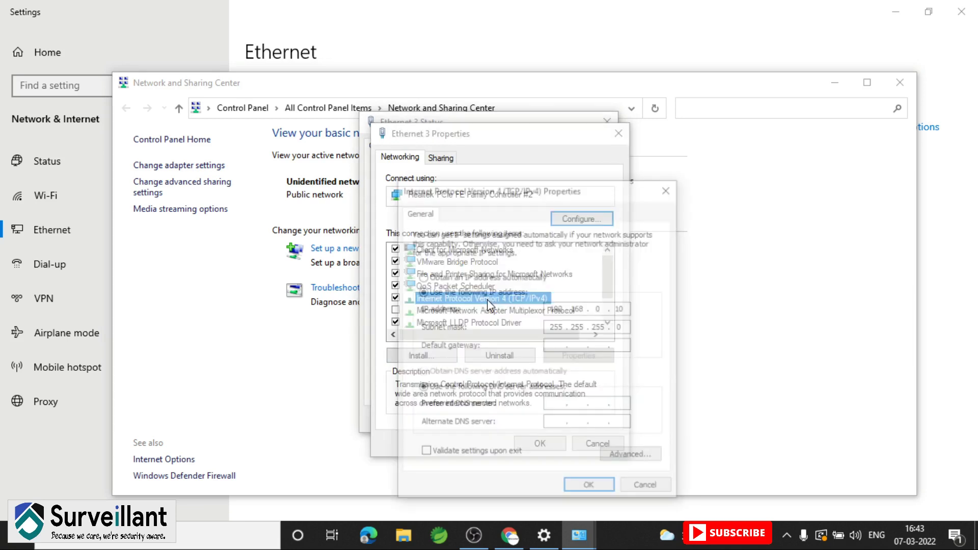
double_click(599, 308)
text(1)
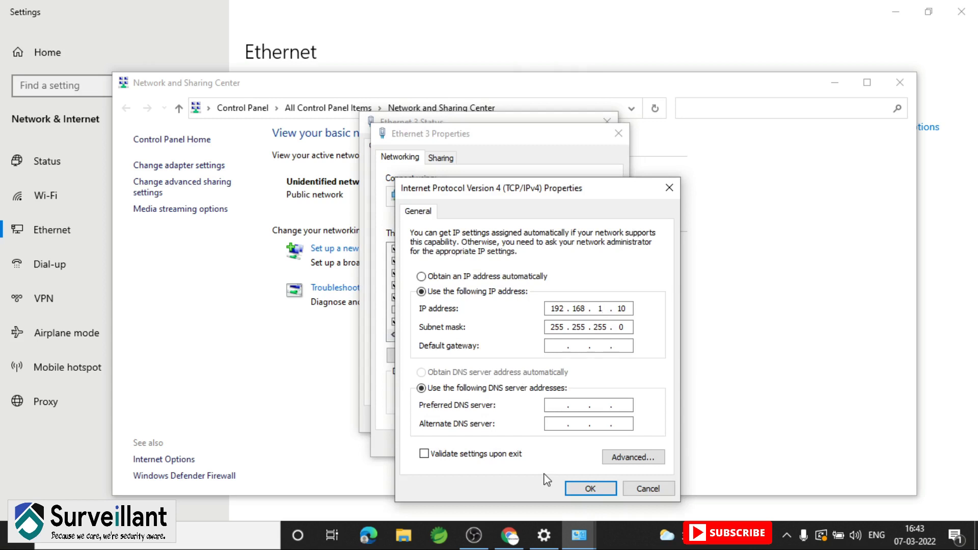
click(594, 490)
click(540, 445)
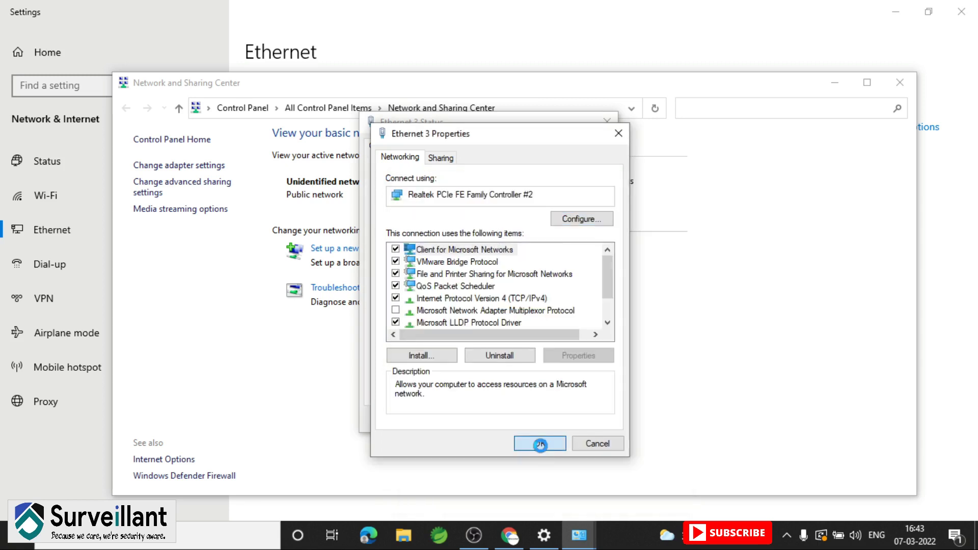
Close the Ethernet 3 status window and reload 192.168.1.30, proceeding past the security warning
click(591, 424)
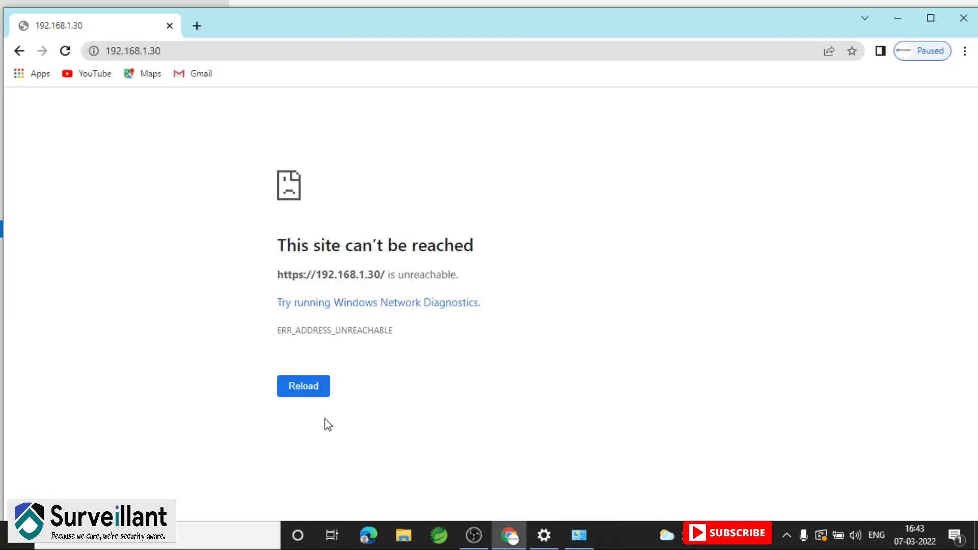
click(295, 380)
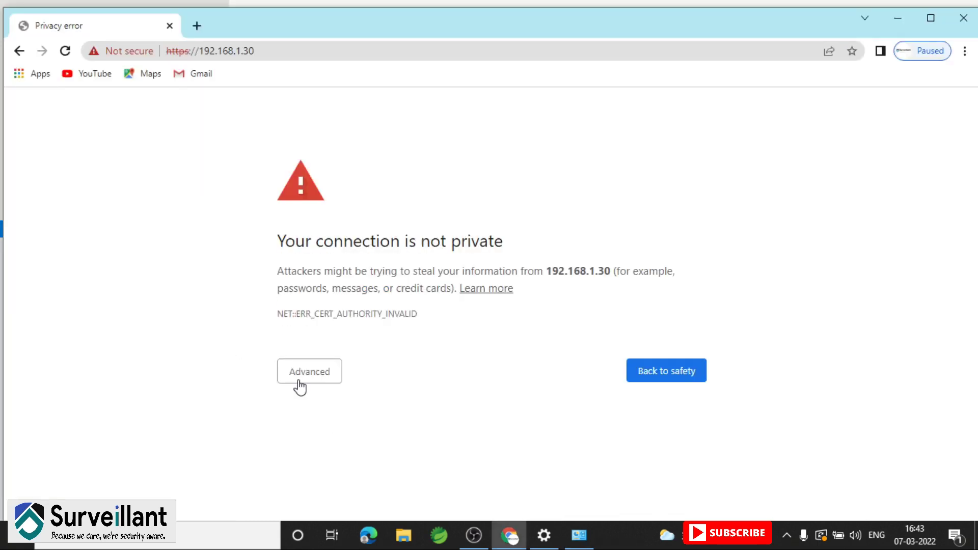
click(300, 387)
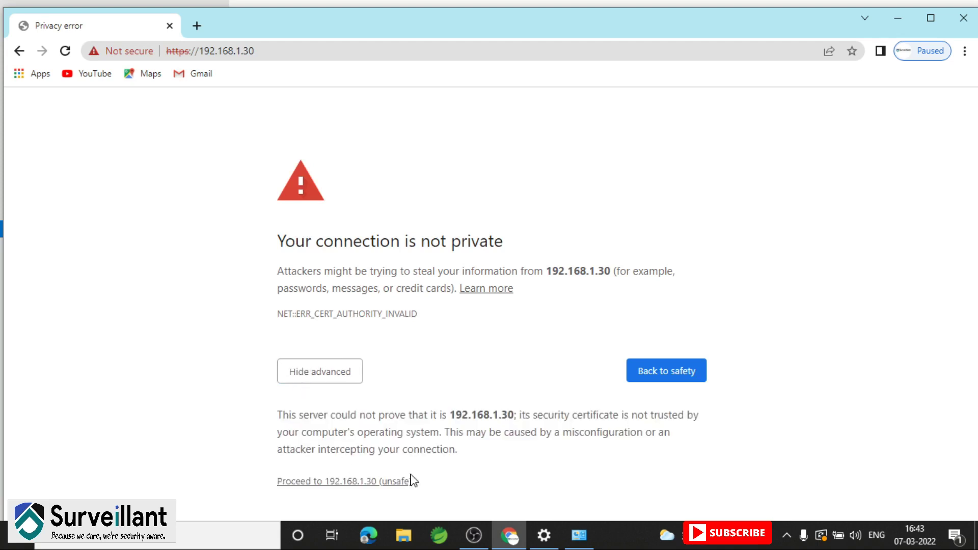
click(402, 481)
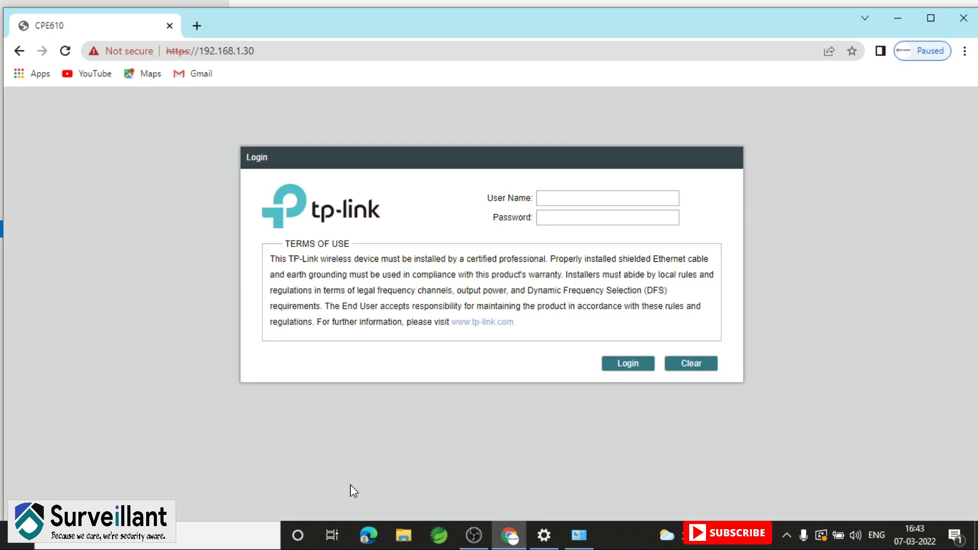
Log in with the admin user name and password, continuing despite the other session
click(562, 200)
text(admin)
click(563, 217)
text(admin123)
click(632, 365)
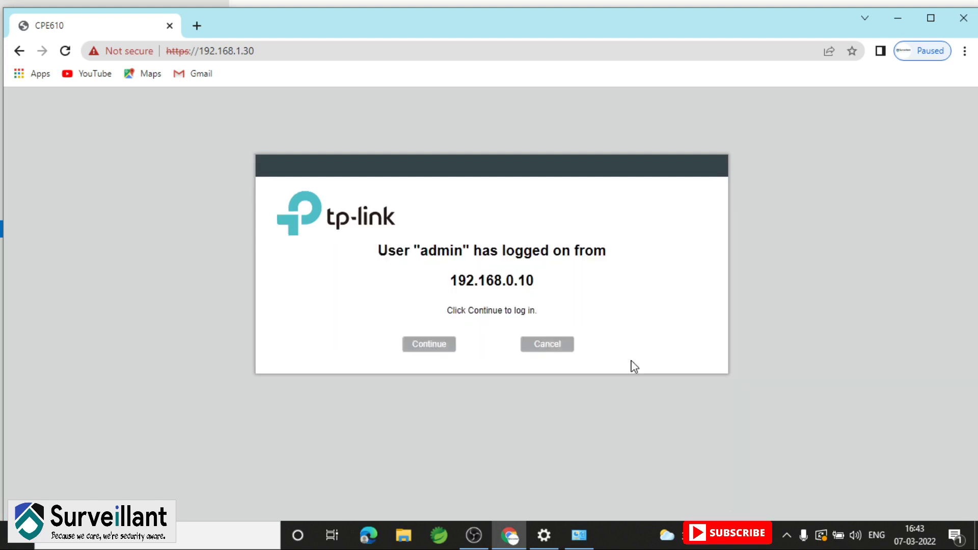
click(429, 348)
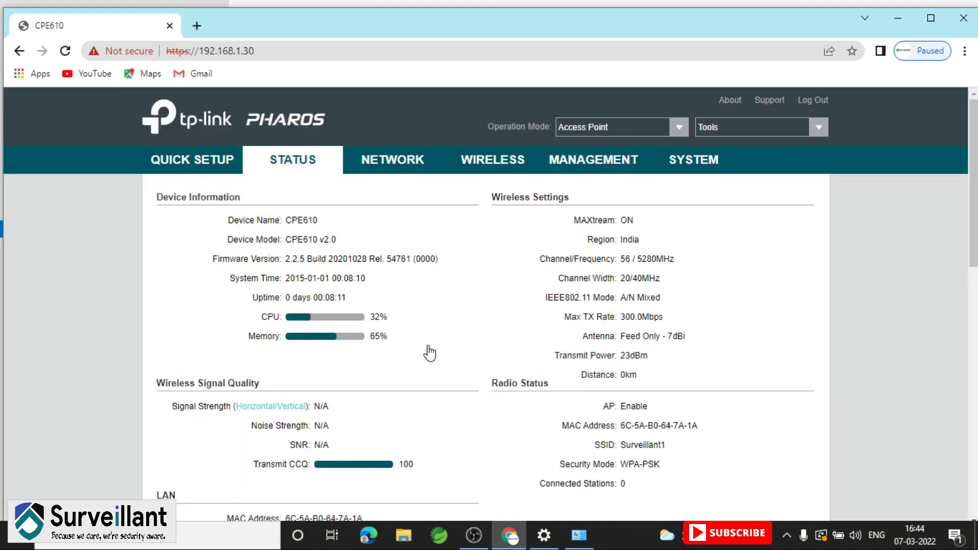
Scroll through the WIRELESS settings page, then go to the MANAGEMENT page
click(503, 160)
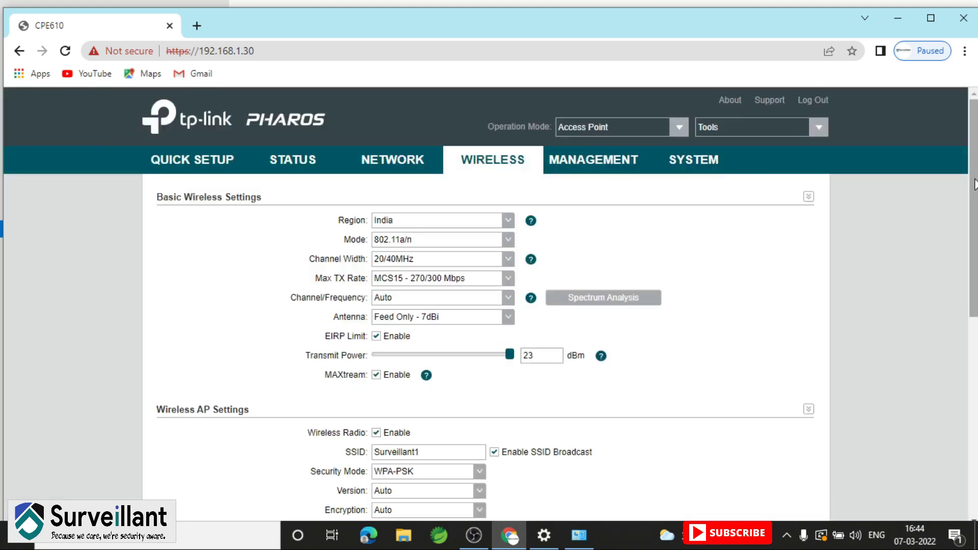
drag(970, 173, 970, 235)
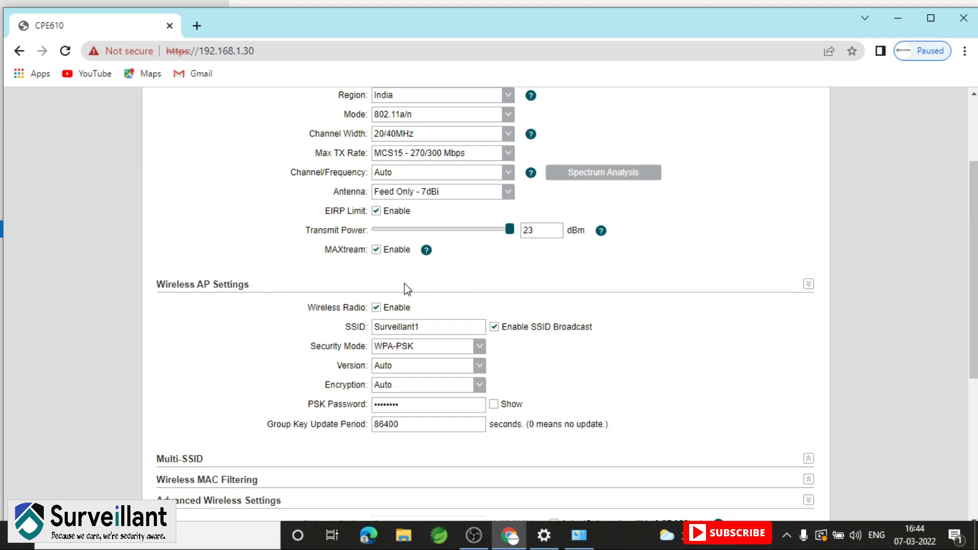
scroll(410, 300, down, 1)
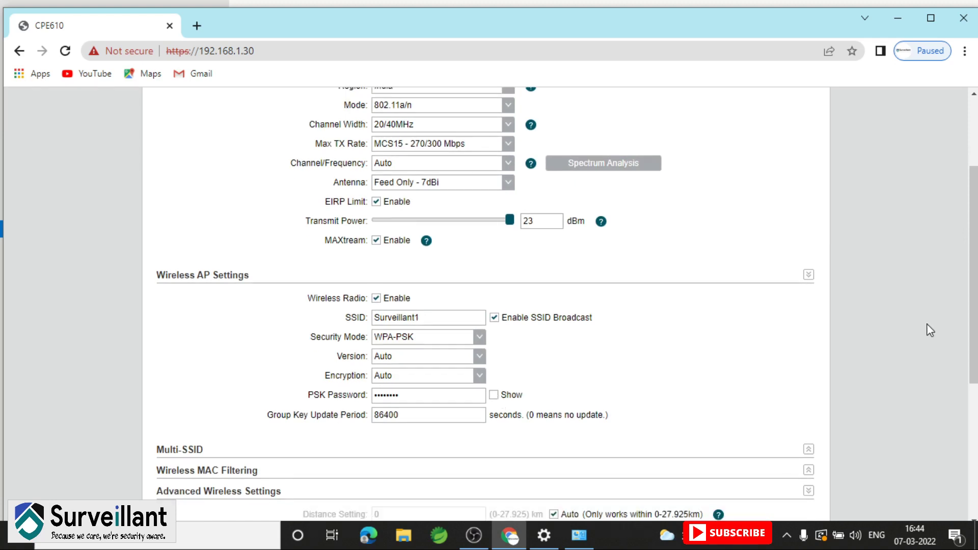
drag(972, 325, 966, 246)
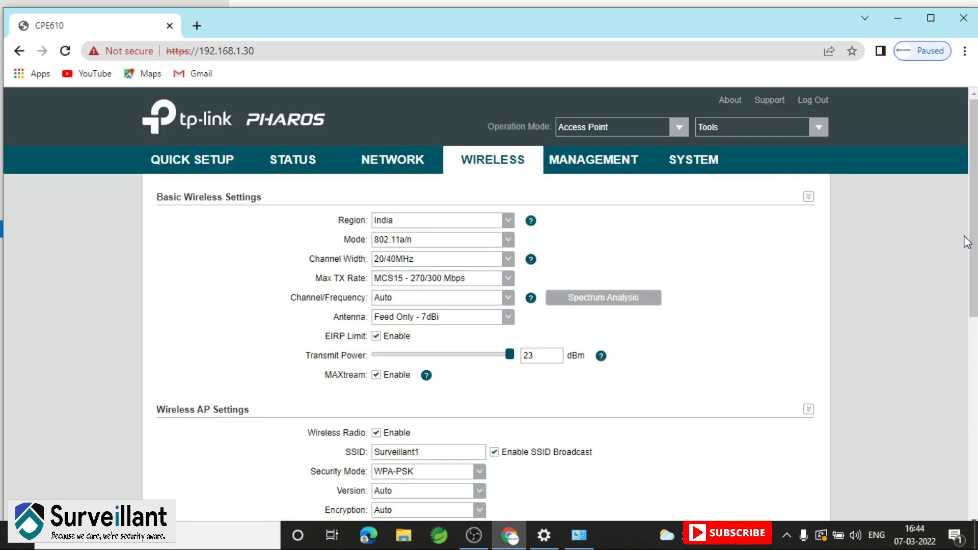
click(600, 159)
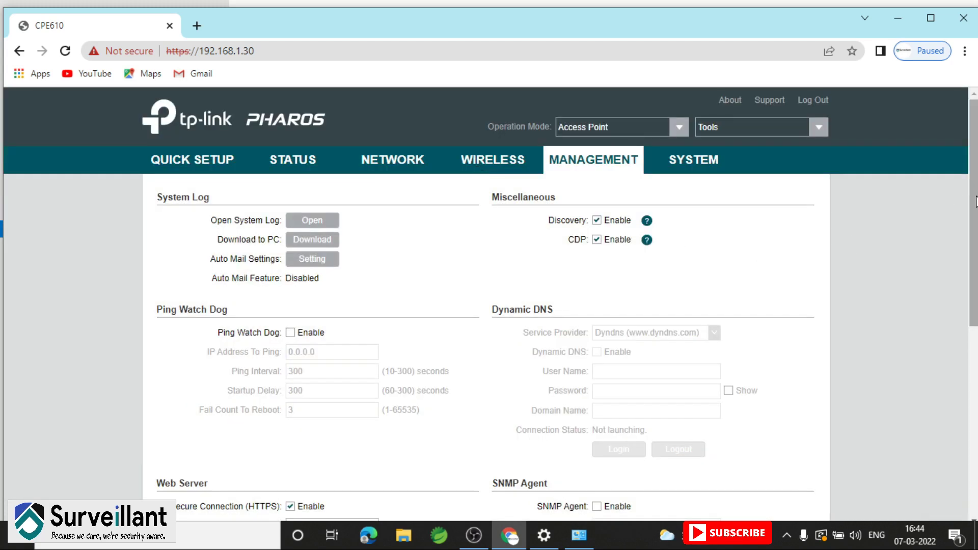
Scroll through the rest of the Management options, then go to the SYSTEM page
drag(974, 199, 968, 297)
scroll(968, 297, up, 4)
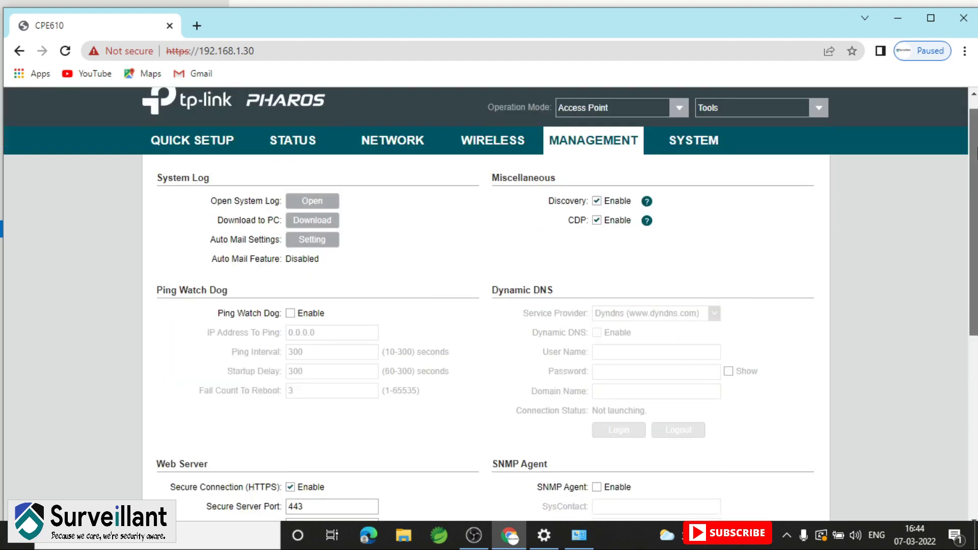
click(703, 165)
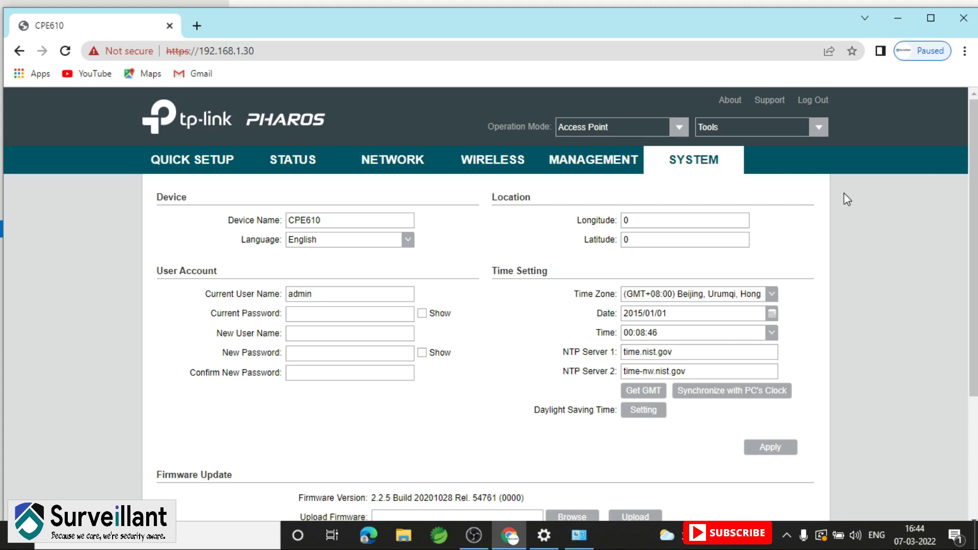
Set the time zone to (GMT+05:30) Madras, Calcutta, Mumbai, New Delhi
scroll(976, 200, down, 1)
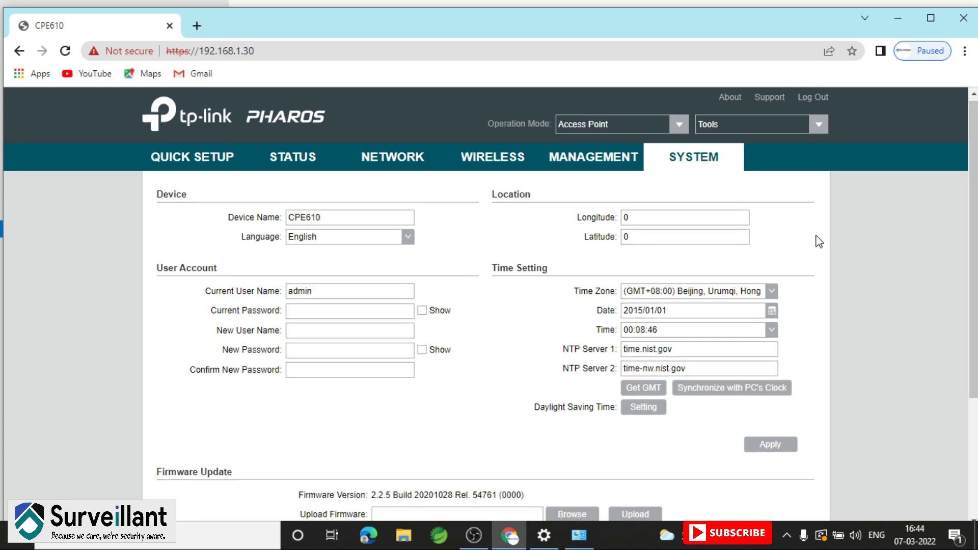
click(772, 296)
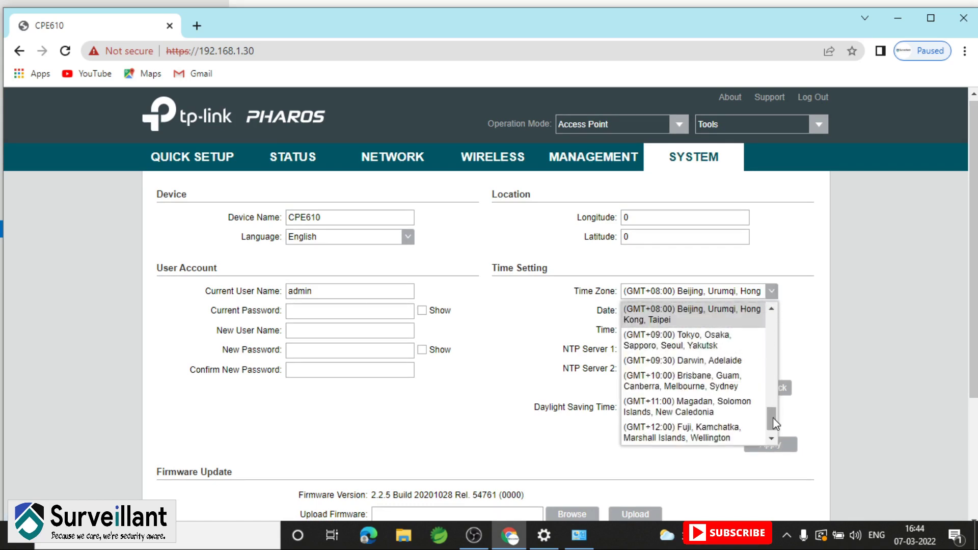
drag(772, 417, 775, 398)
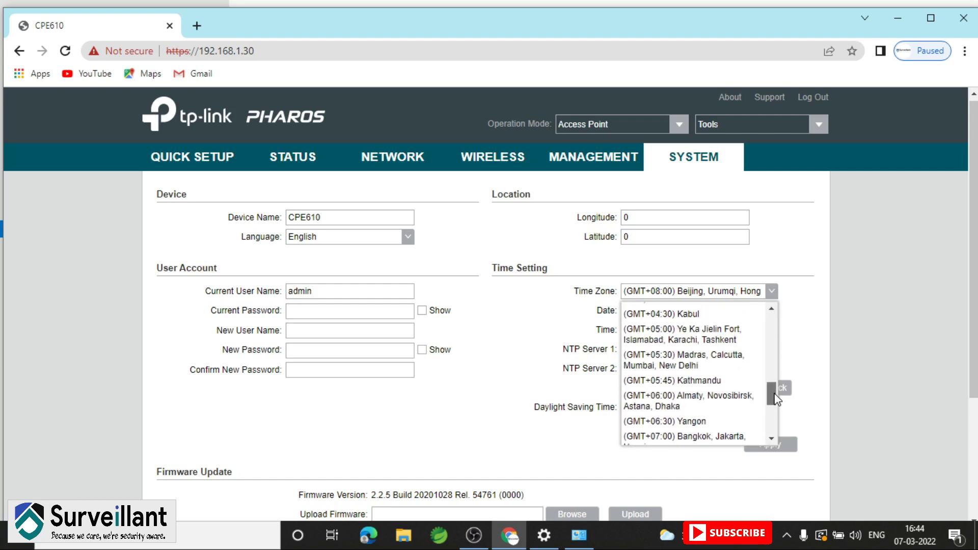
click(666, 365)
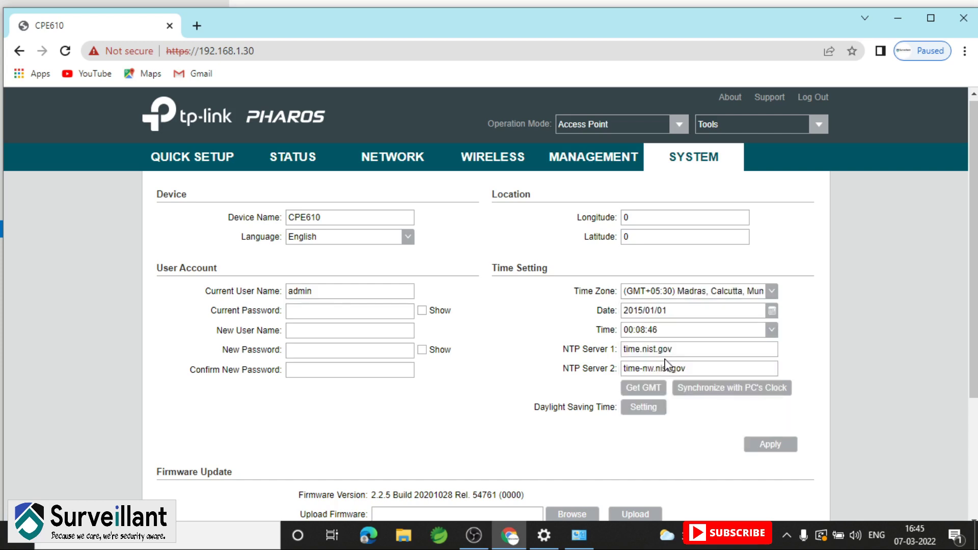
Open the date calendar and browse the months of 2015, ending on February
click(772, 310)
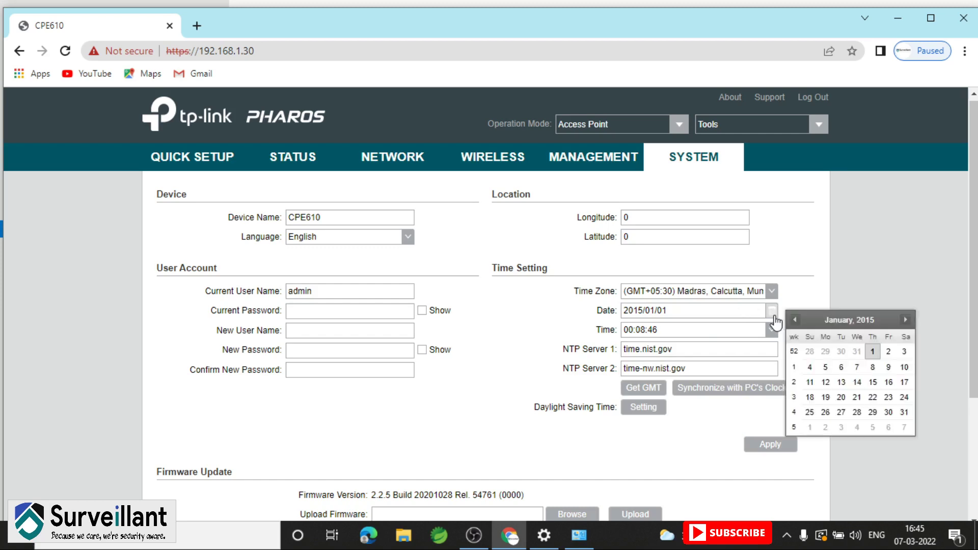
click(855, 321)
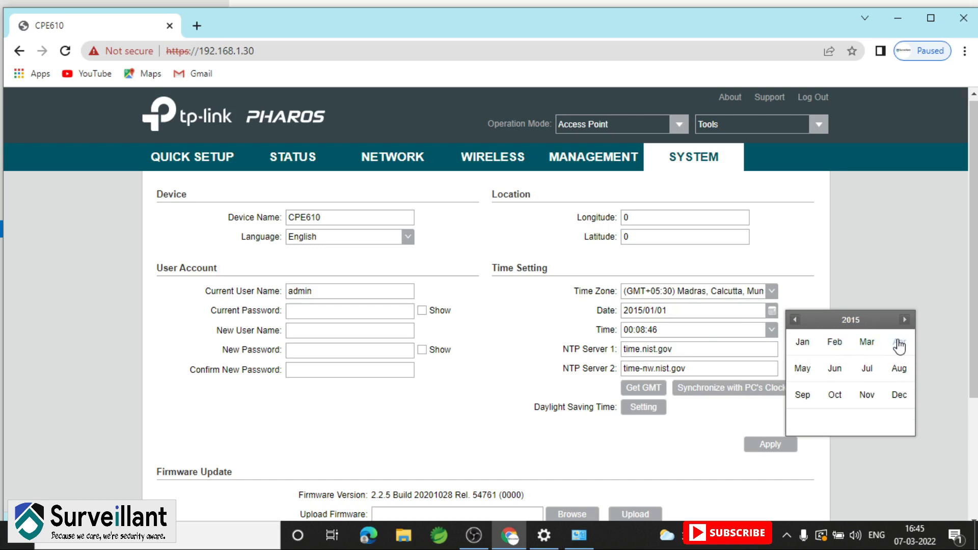
click(868, 343)
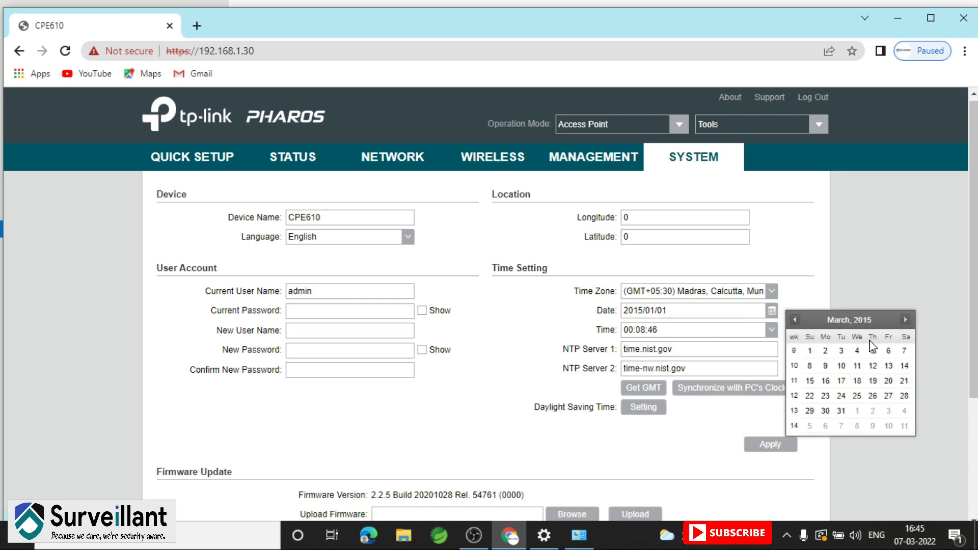
click(794, 319)
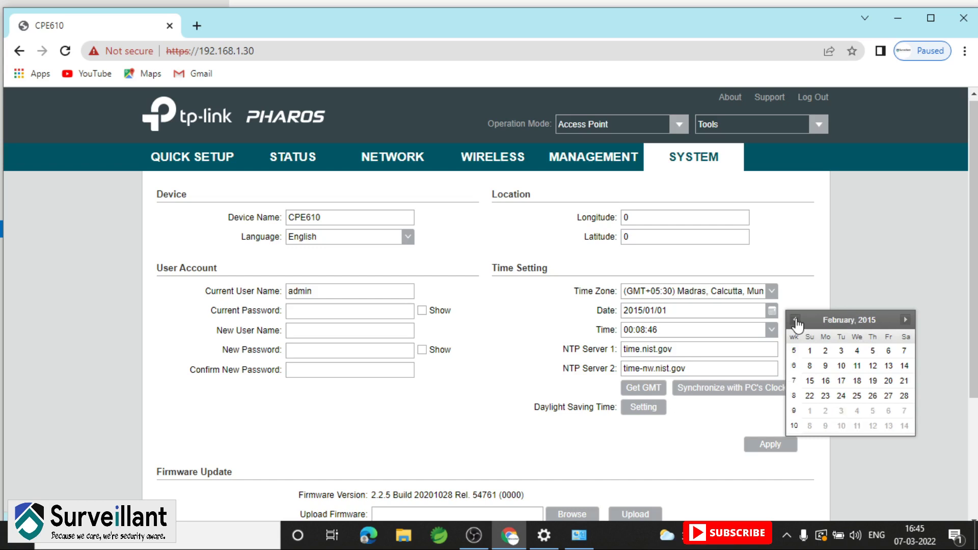
Navigate the calendar to March 2022, close it unchanged, and bring up the time list
click(866, 321)
click(860, 322)
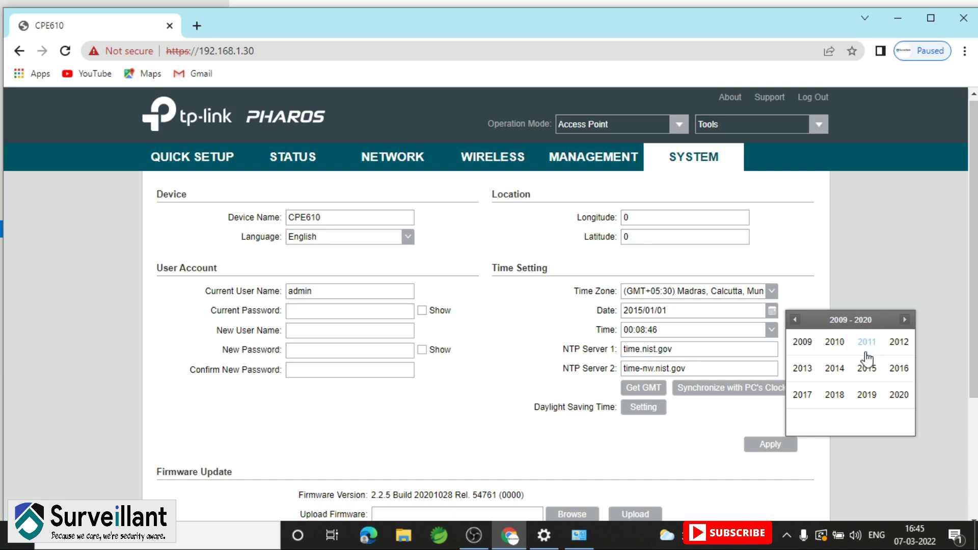
click(900, 323)
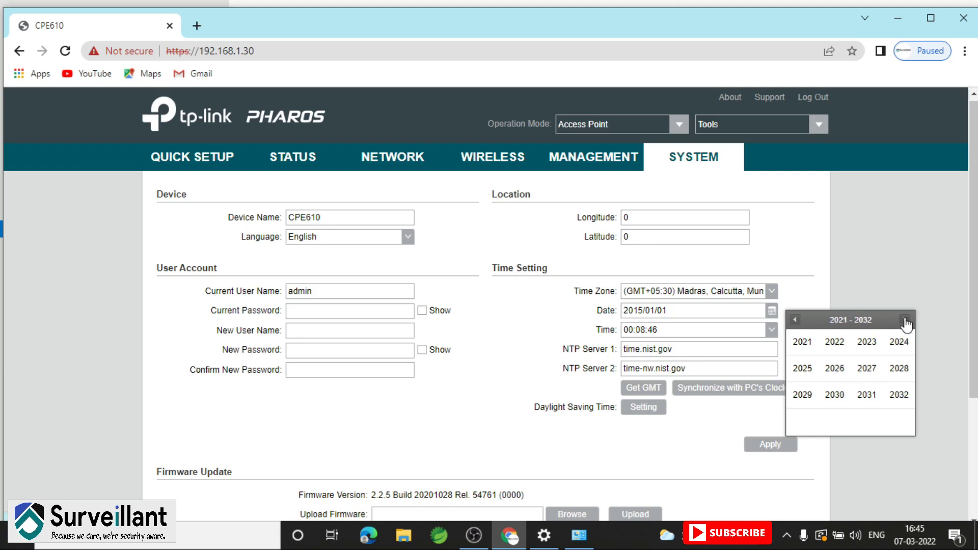
click(838, 346)
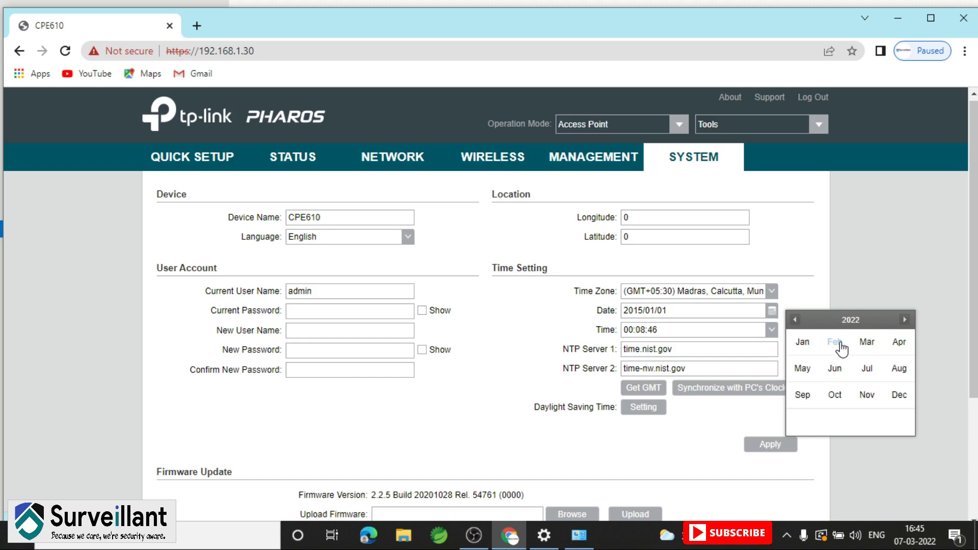
click(869, 347)
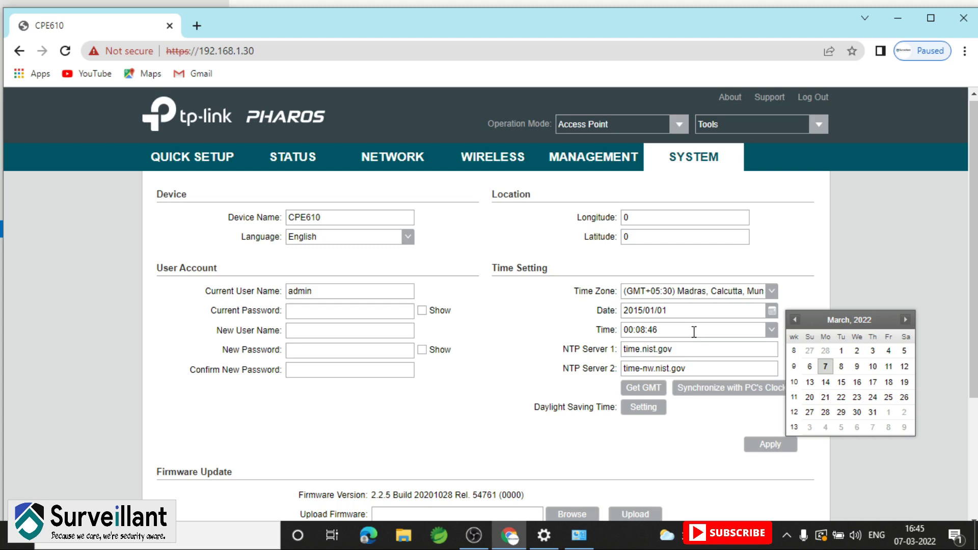
click(694, 331)
click(693, 332)
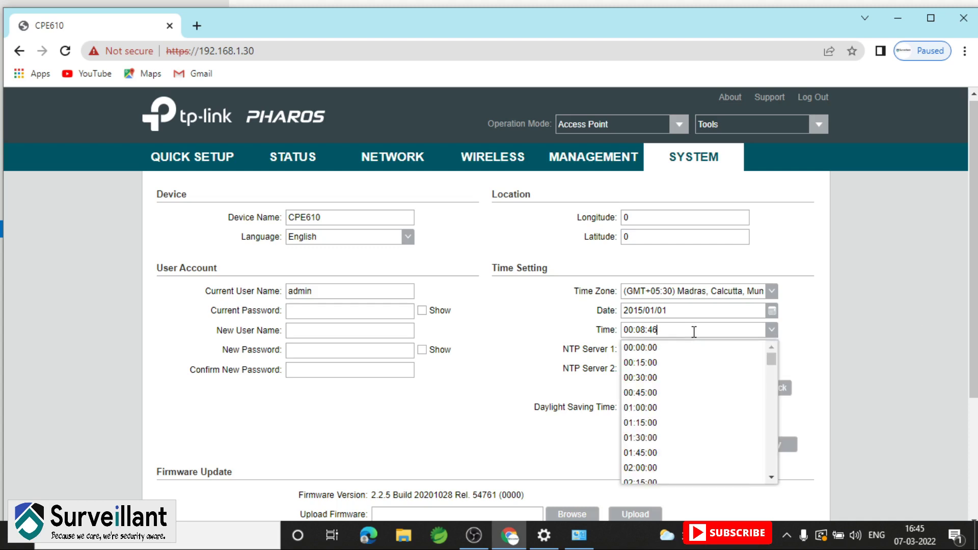
Set the device time to 04:45:00 and bring the date calendar back up
drag(770, 360, 771, 366)
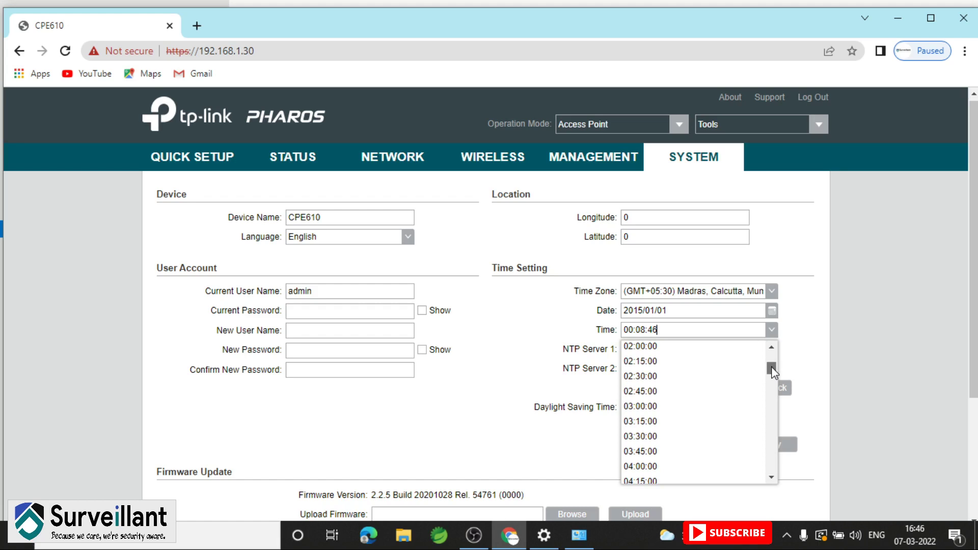
drag(771, 366, 771, 377)
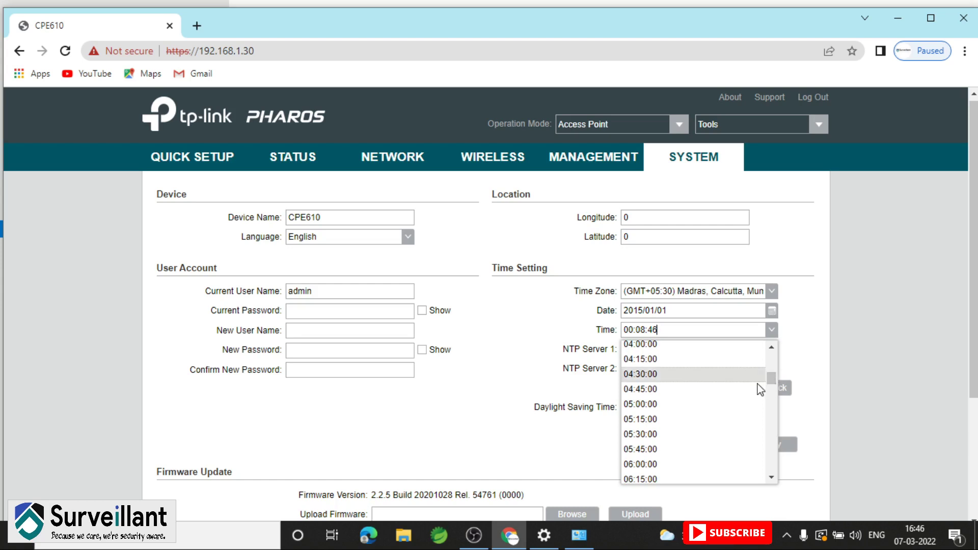
click(659, 389)
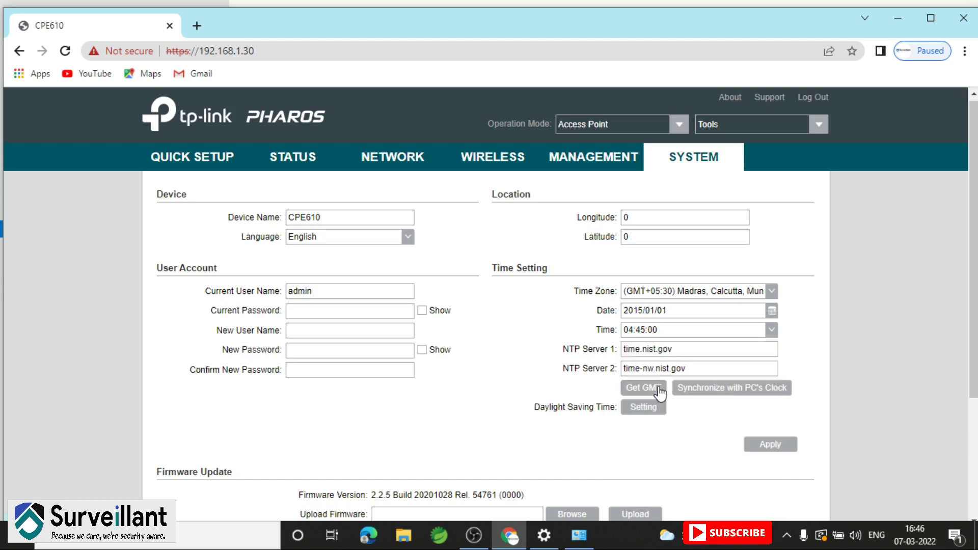
click(772, 311)
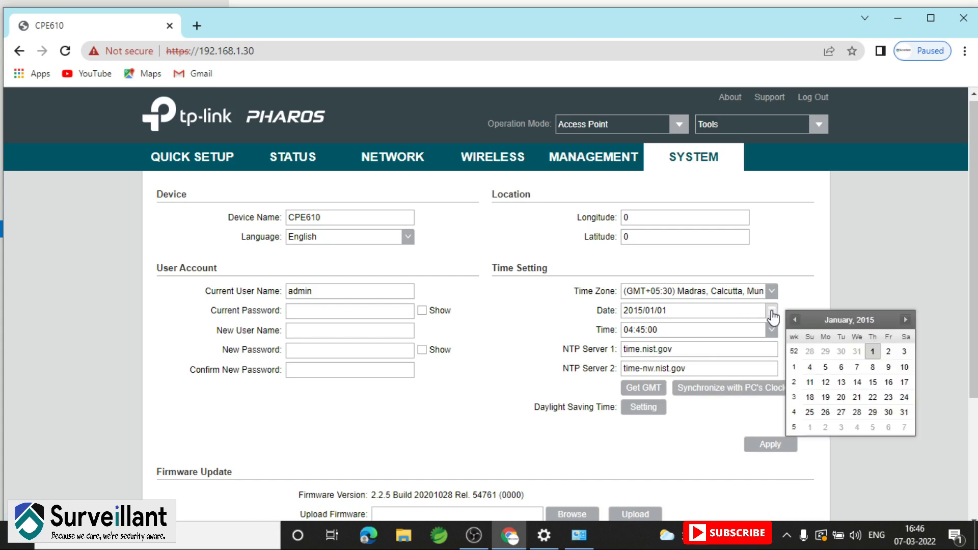
click(835, 326)
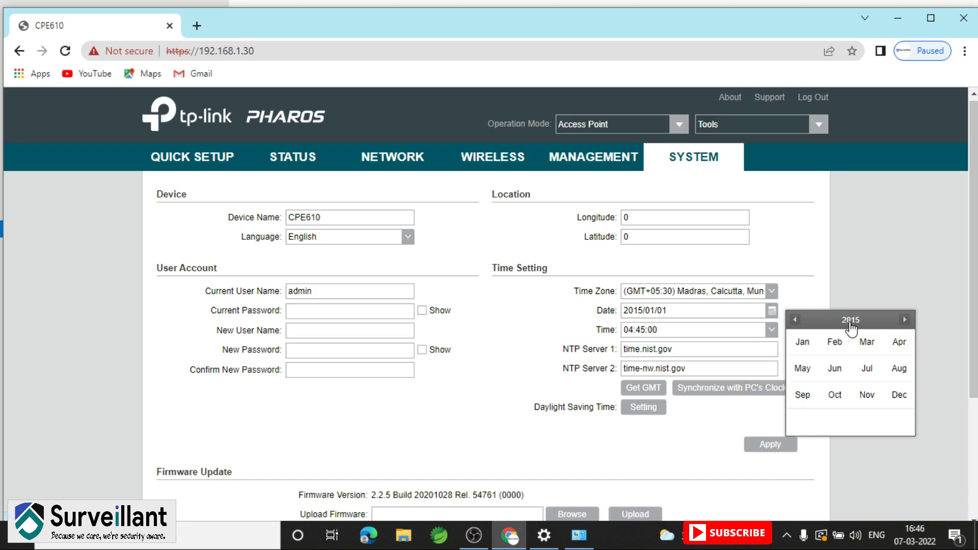
click(850, 326)
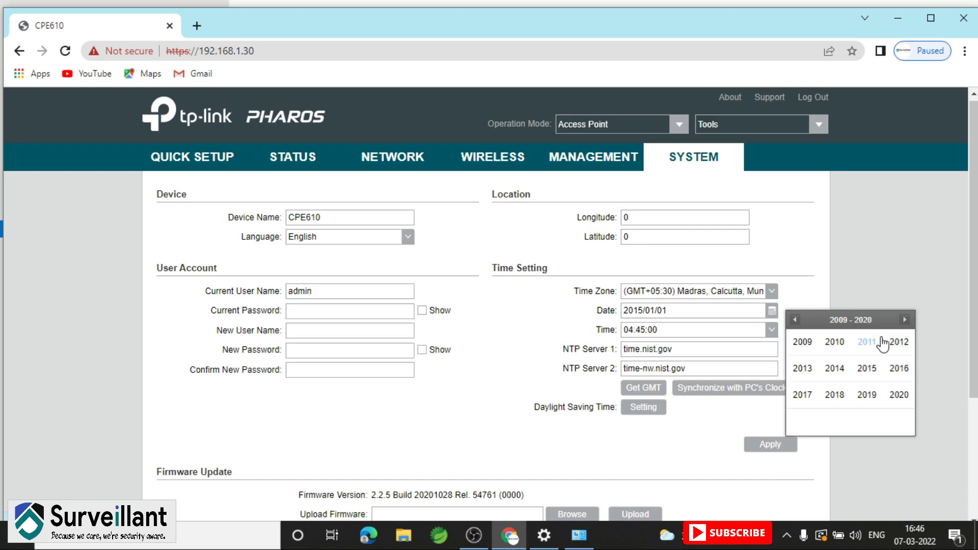
click(904, 321)
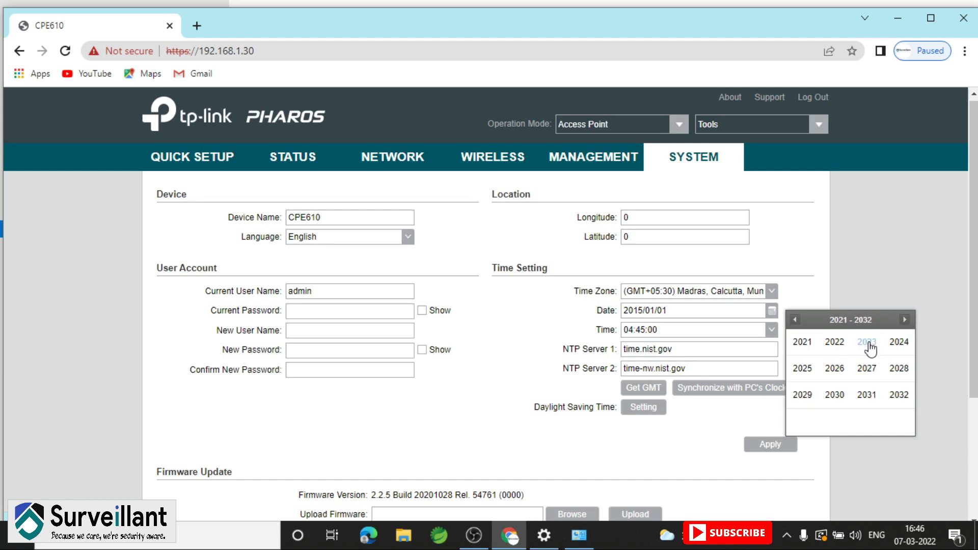
click(835, 344)
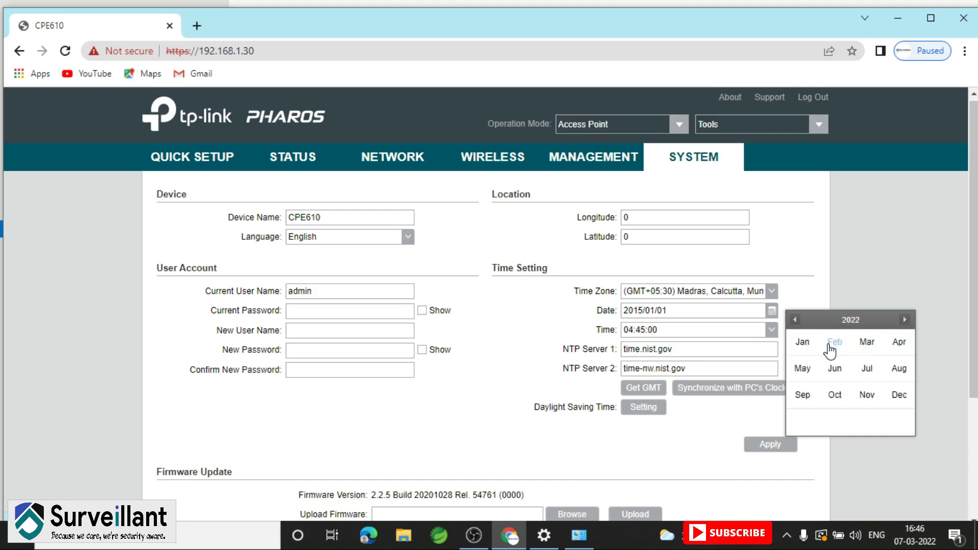
click(866, 344)
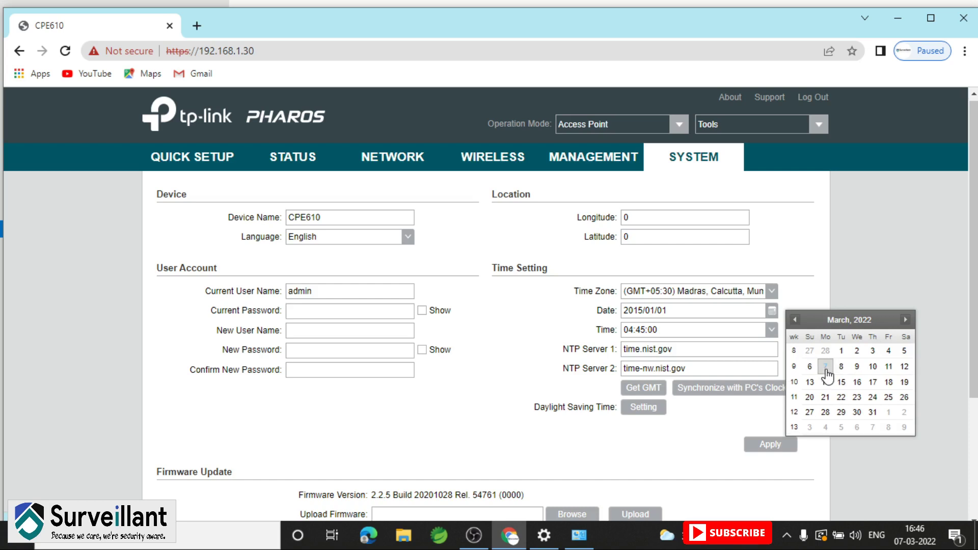
click(810, 302)
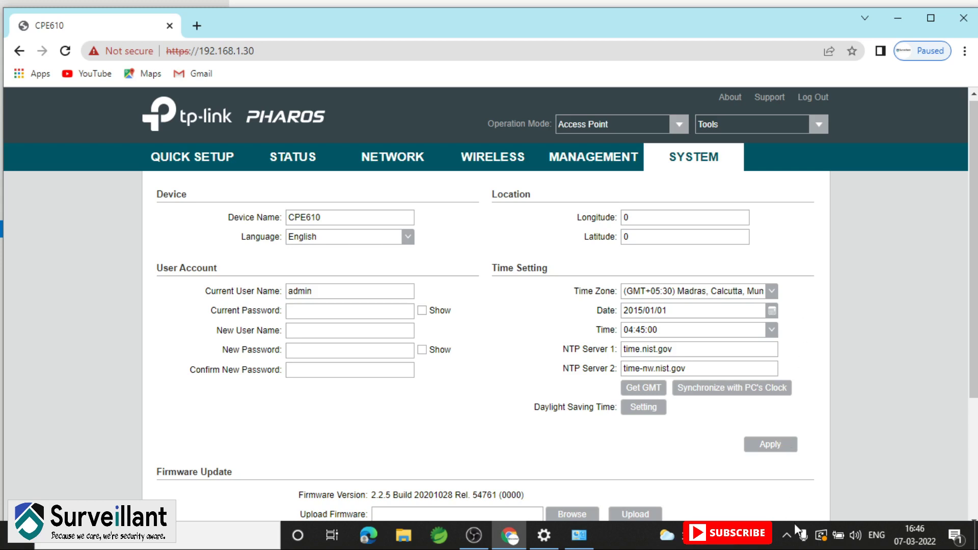
Connect the PC to the Surveillant Wi-Fi network with Connect automatically enabled
click(784, 536)
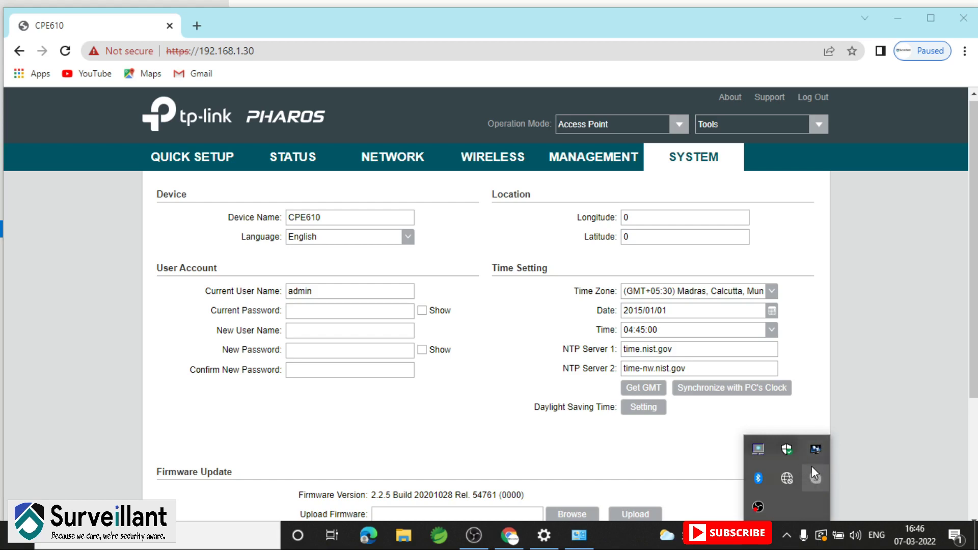
click(792, 480)
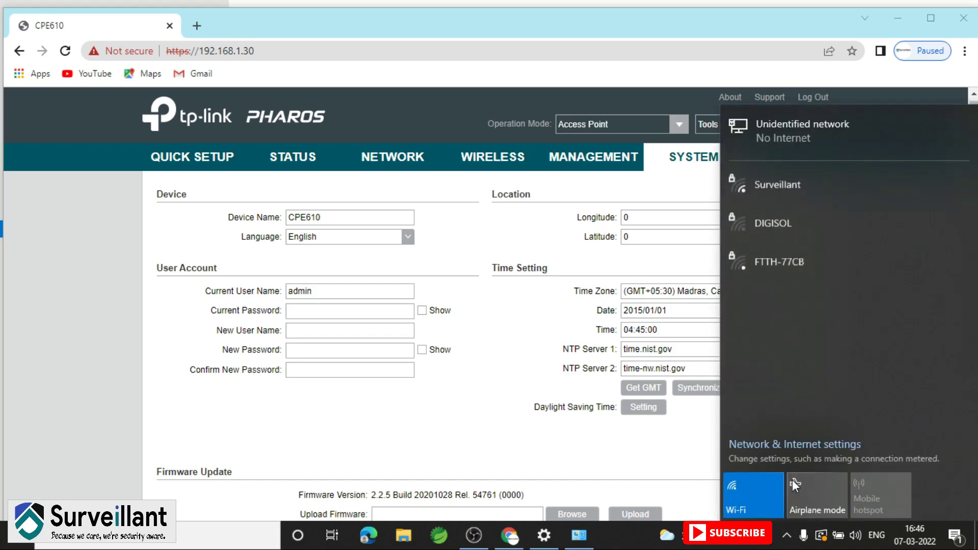
click(787, 174)
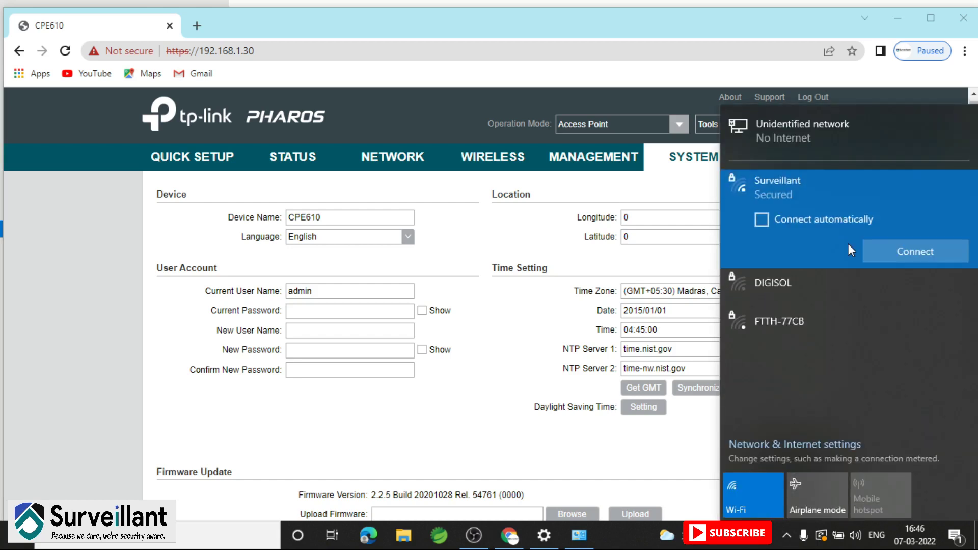
click(807, 218)
click(900, 250)
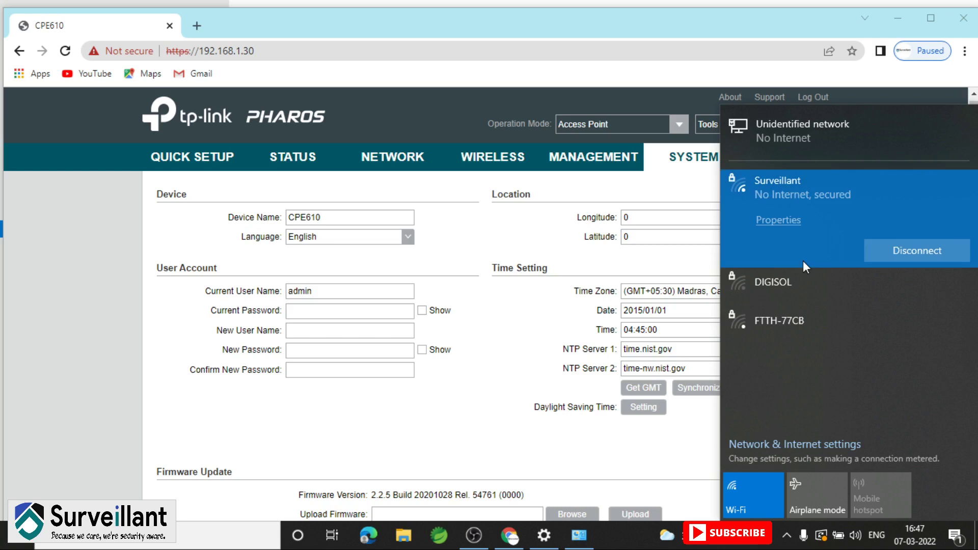
click(688, 450)
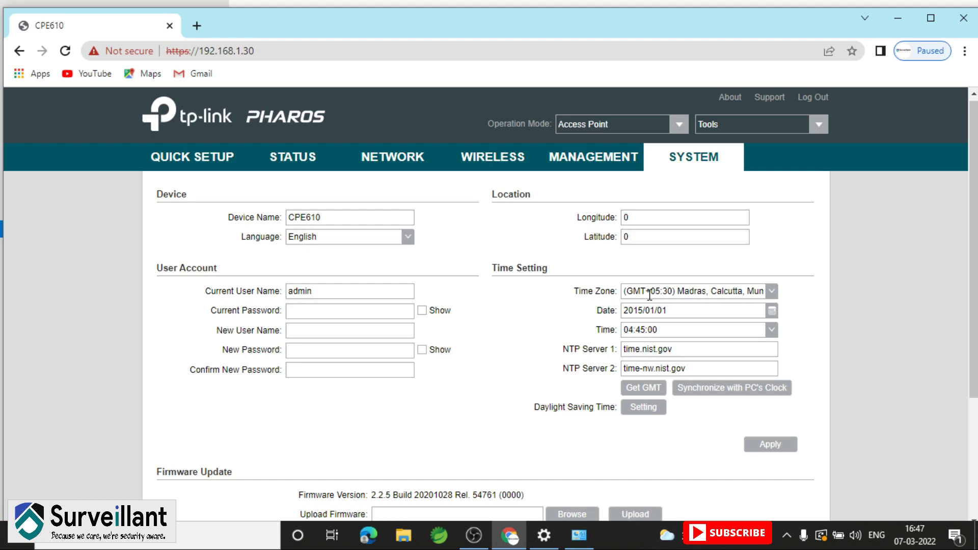
Sync the device clock with the PC (2022/03/07 16:47:27), apply, then go to Management
click(688, 392)
click(773, 447)
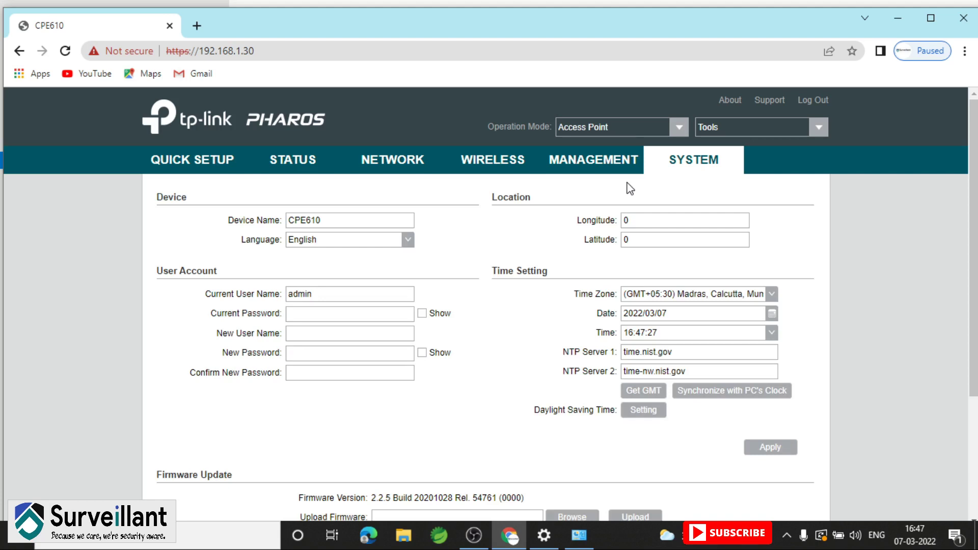
click(591, 161)
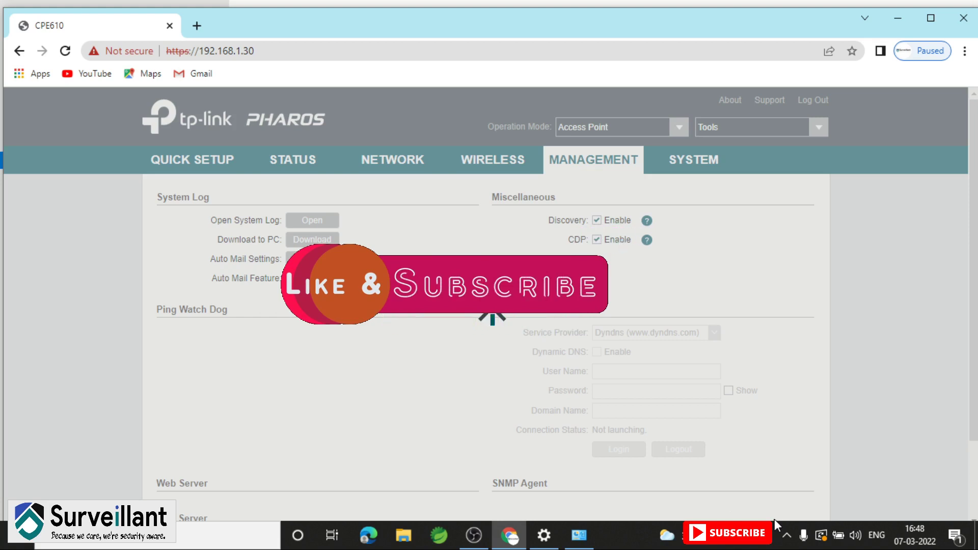
Check the tray Wi-Fi list, then reload the stalled Management page in Chrome
click(787, 535)
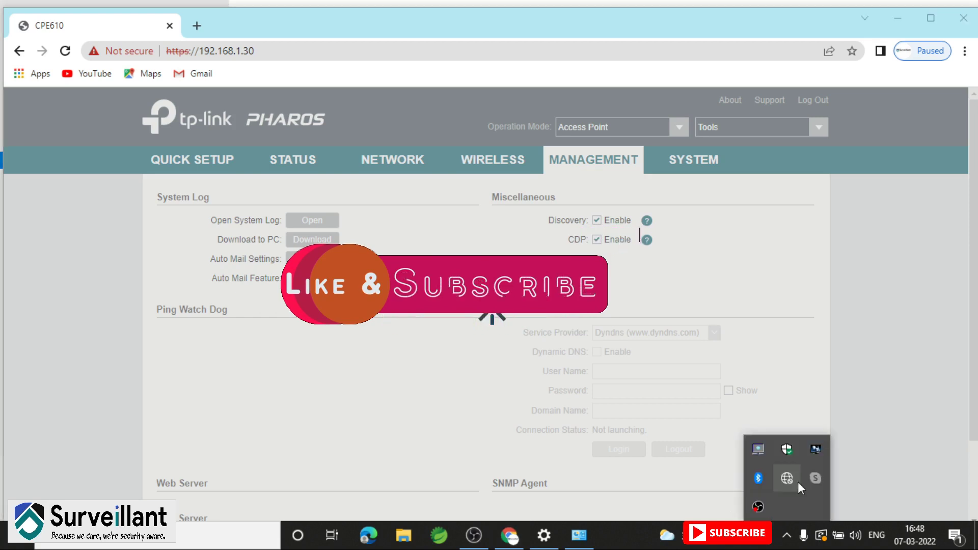
click(797, 482)
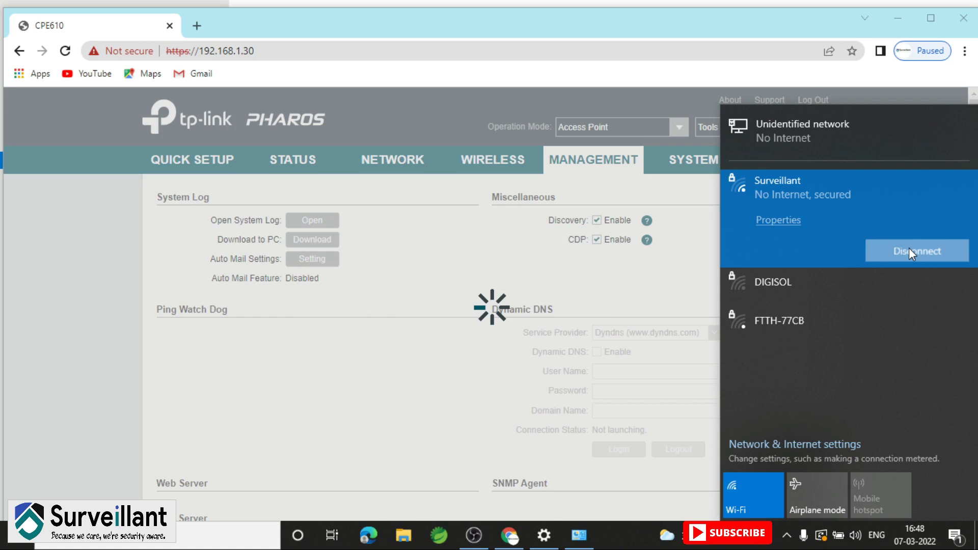
click(509, 160)
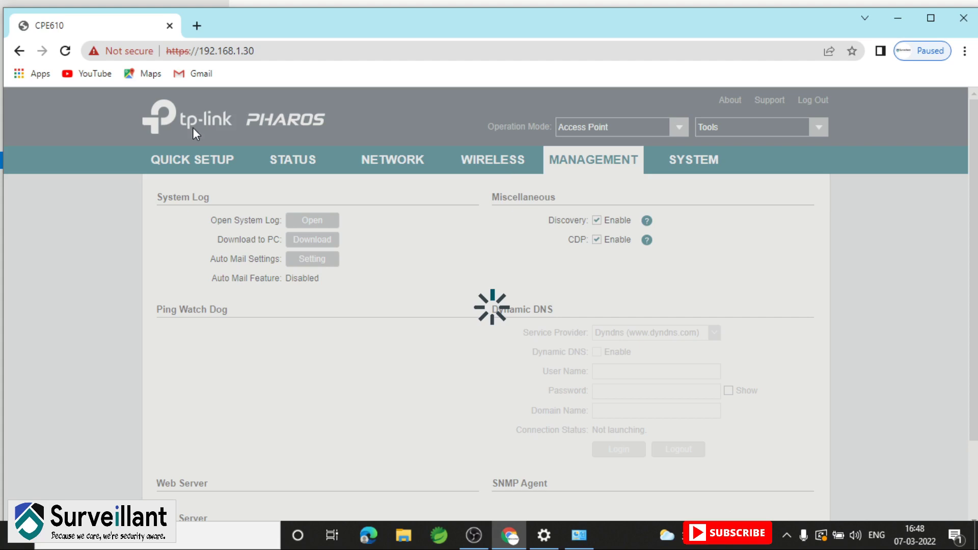
click(65, 51)
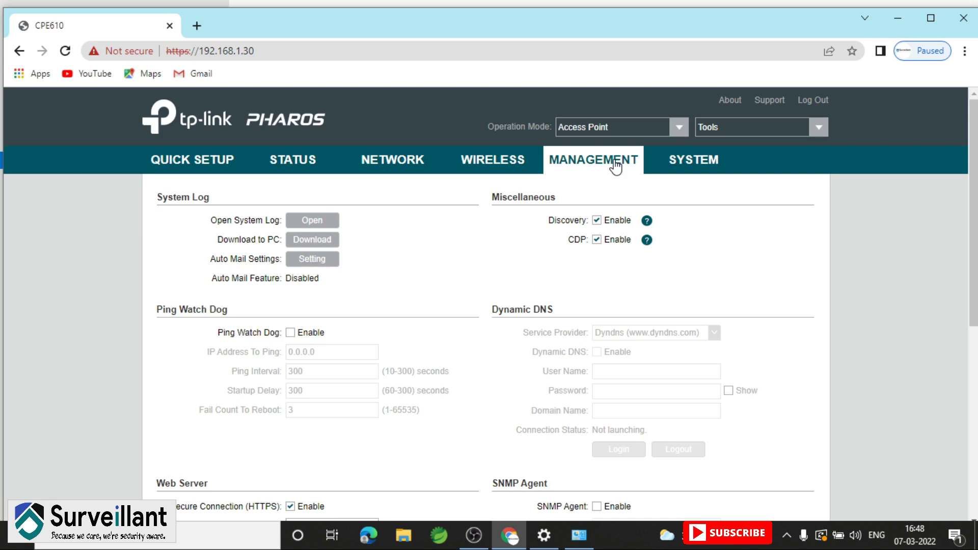
Review the Management page's Web Server ports 443/80, SNMP Agent and SSH port 22
scroll(617, 165, down, 7)
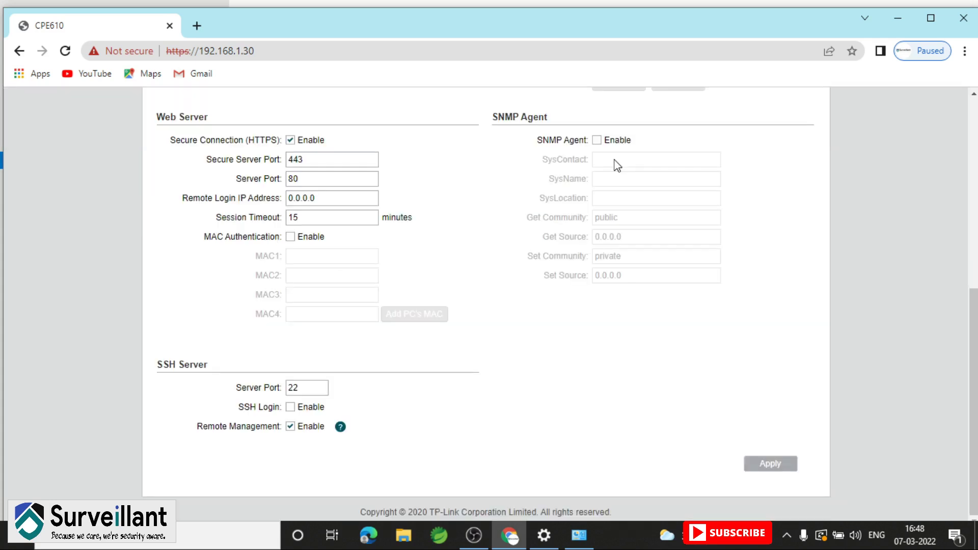
scroll(617, 165, up, 1)
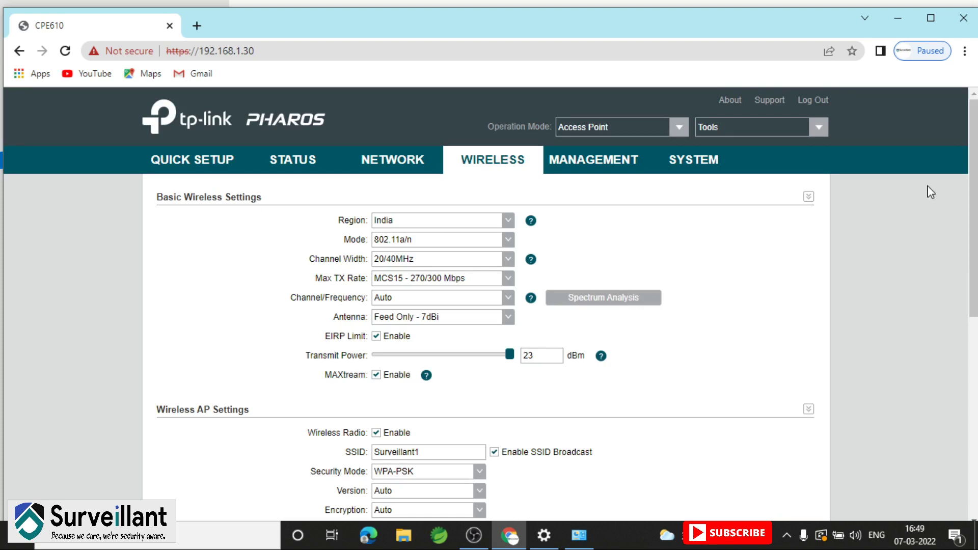
Review the Wireless page down to Advanced Wireless Settings: Beacon Interval 100, distance Auto
scroll(968, 219, down, 2)
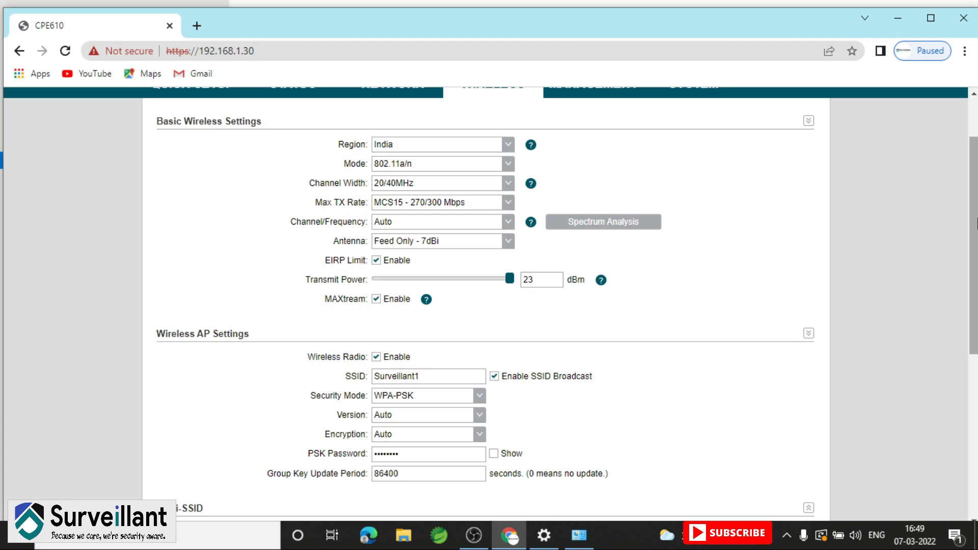
scroll(812, 337, down, 8)
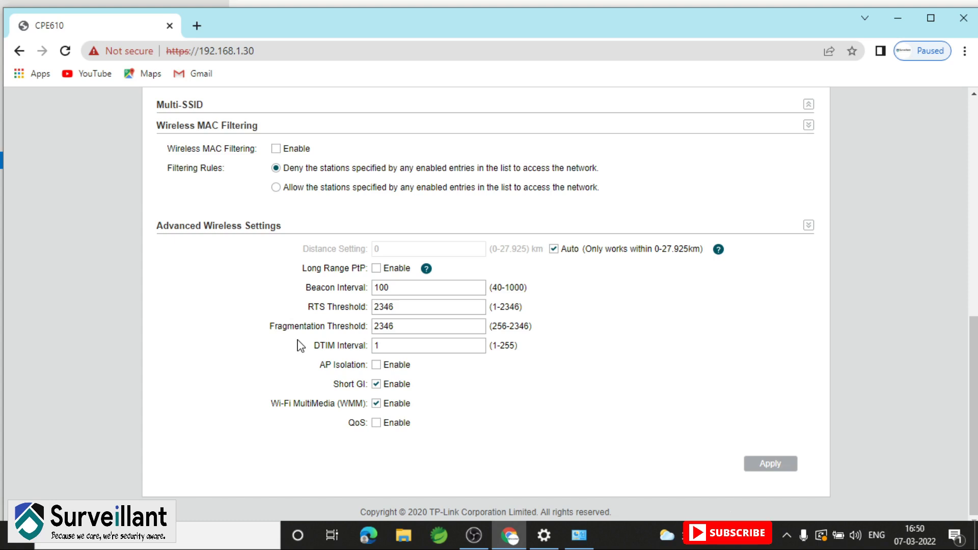
scroll(300, 347, up, 1)
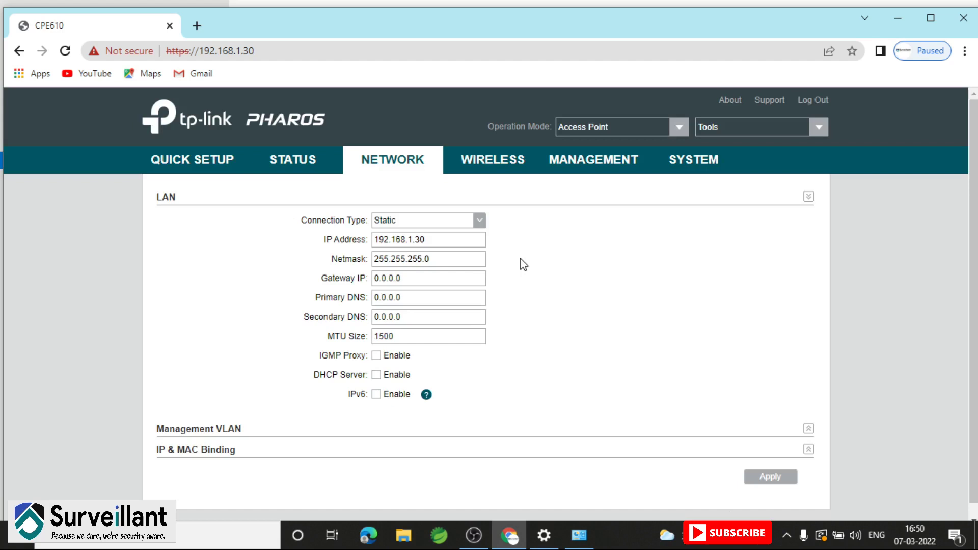
Expand the disabled Management VLAN and IP & MAC Binding sections, then switch to the Status overview
scroll(523, 264, down, 1)
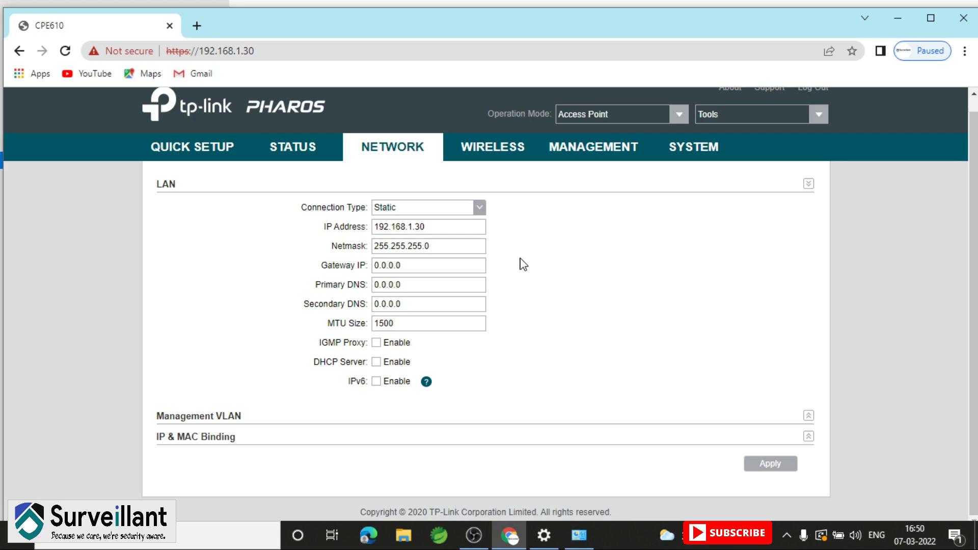
click(808, 437)
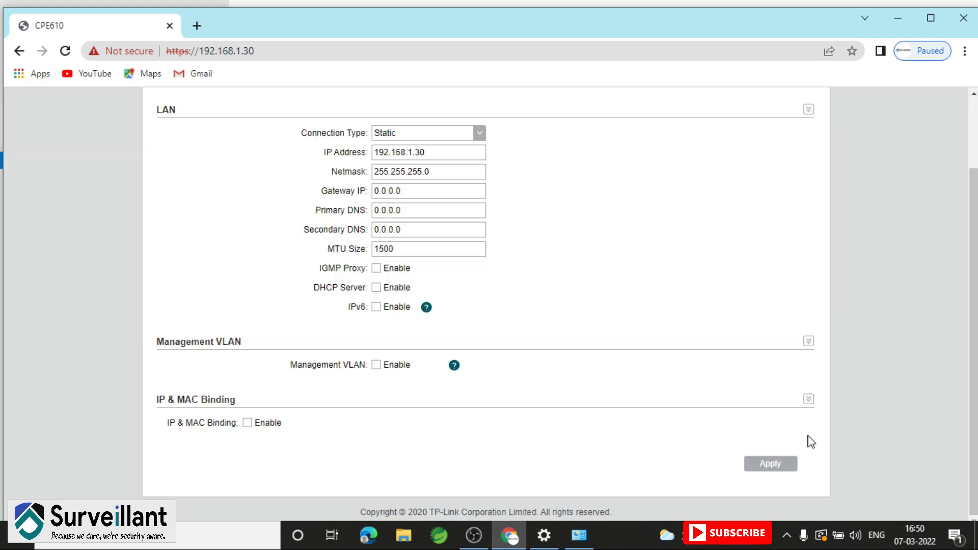
scroll(810, 438, up, 2)
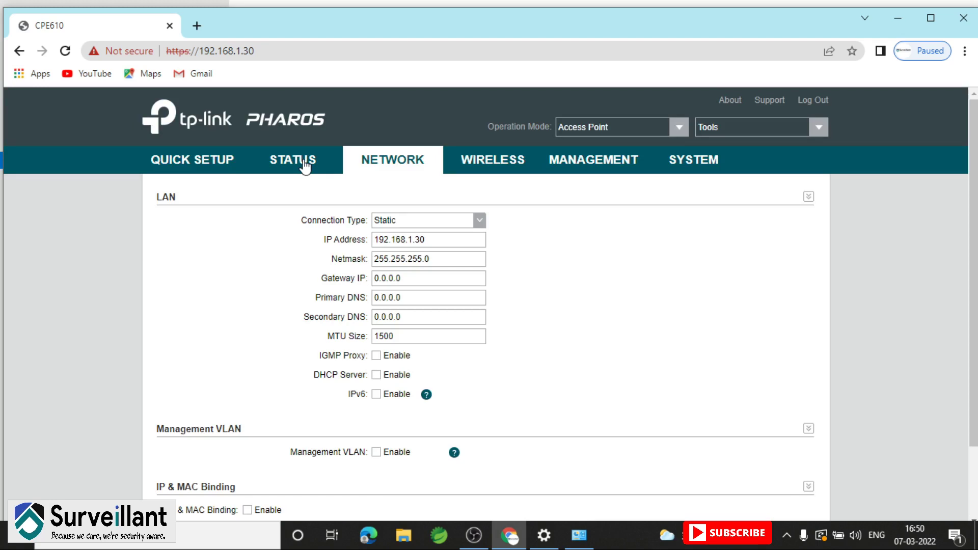
click(305, 162)
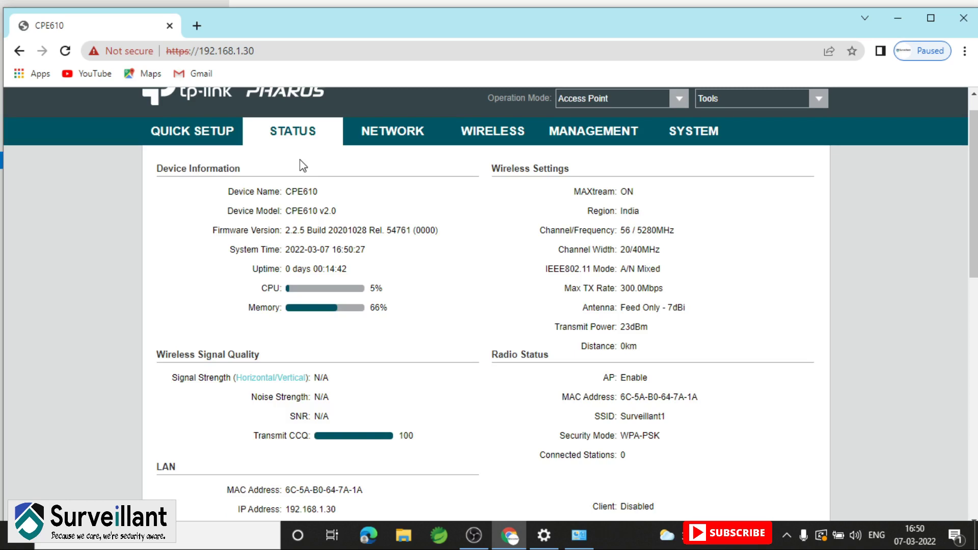
Scroll down the Status page to review the device details and Monitor graphs
scroll(303, 165, down, 2)
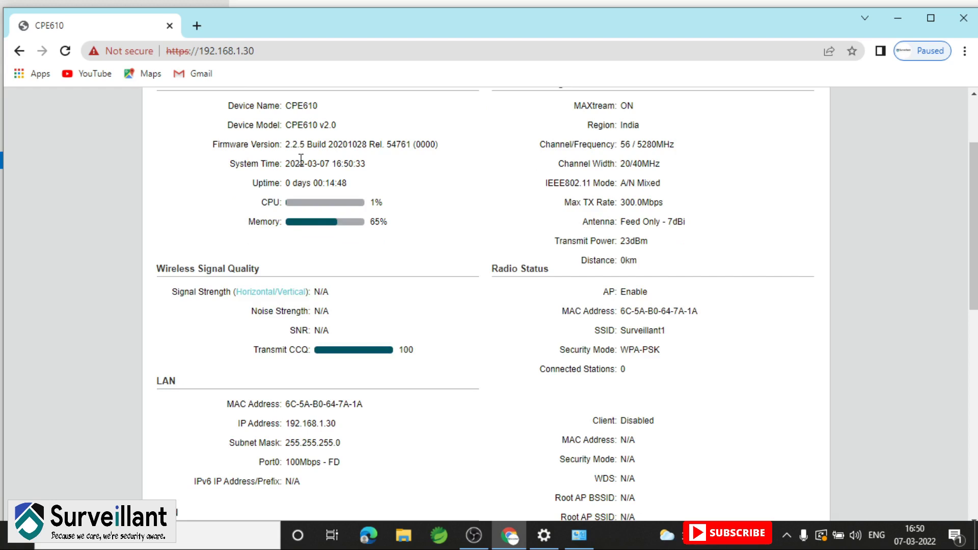
scroll(302, 163, down, 4)
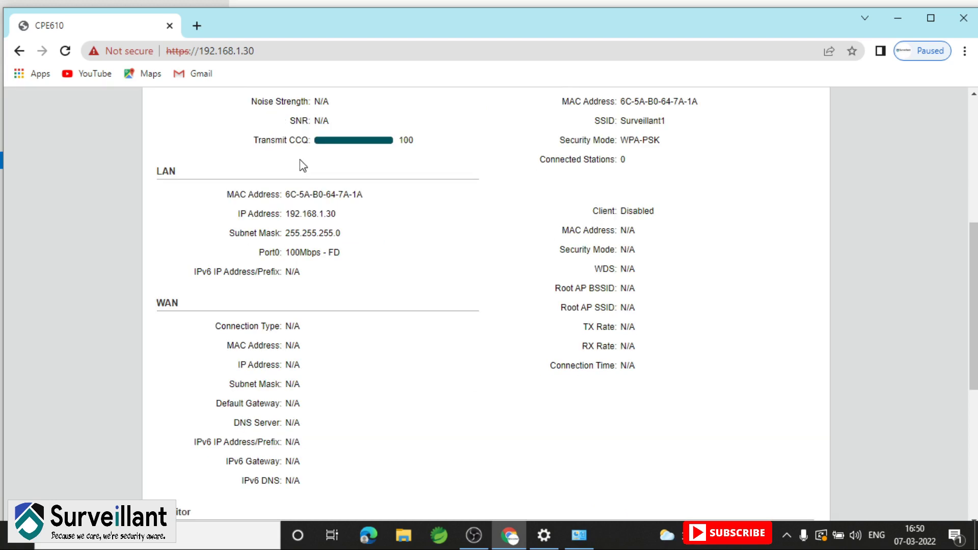
scroll(302, 164, down, 3)
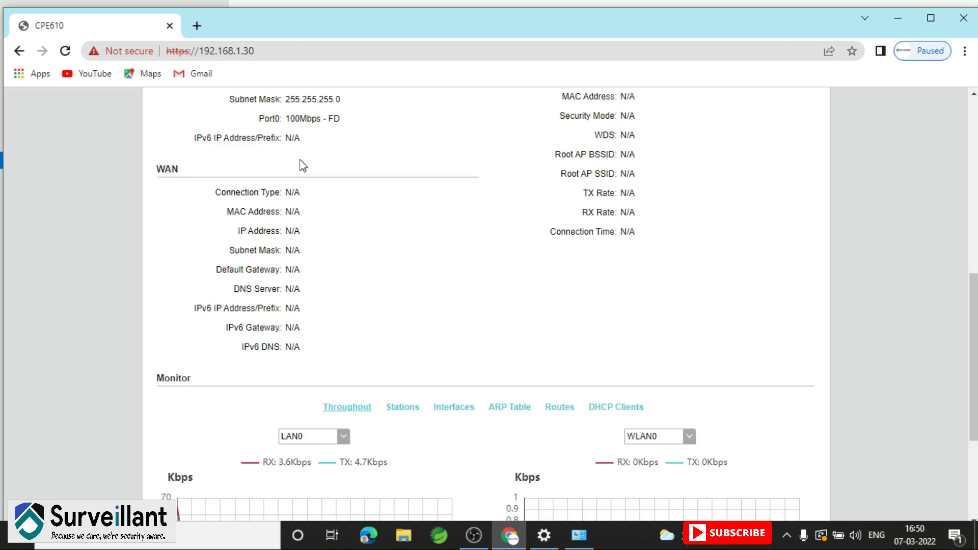
scroll(303, 165, down, 4)
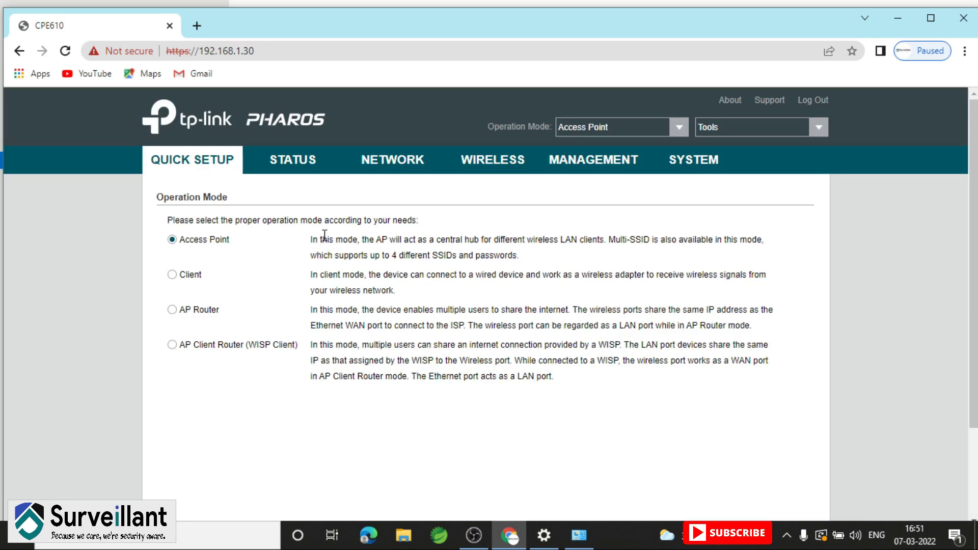
Log out of the CPE610 web interface to return to the Login page
click(819, 100)
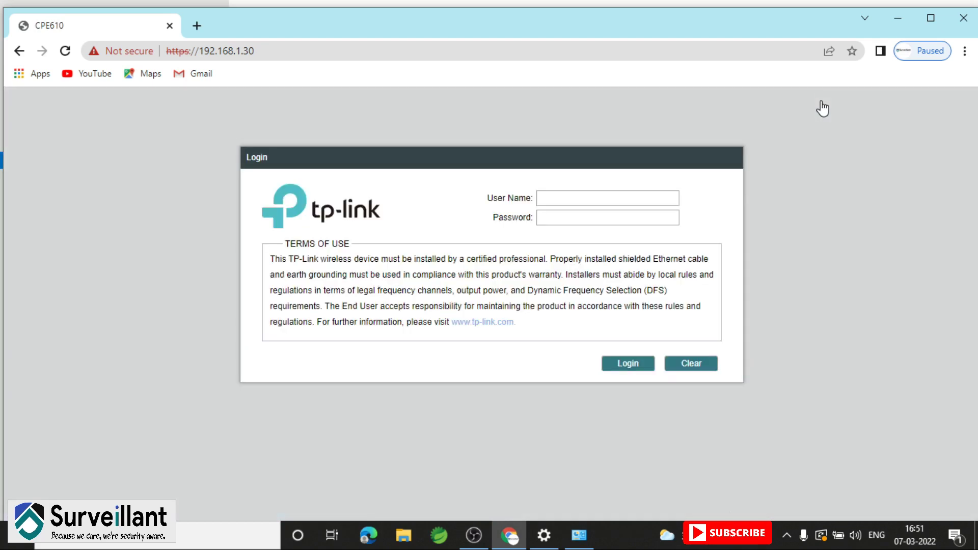